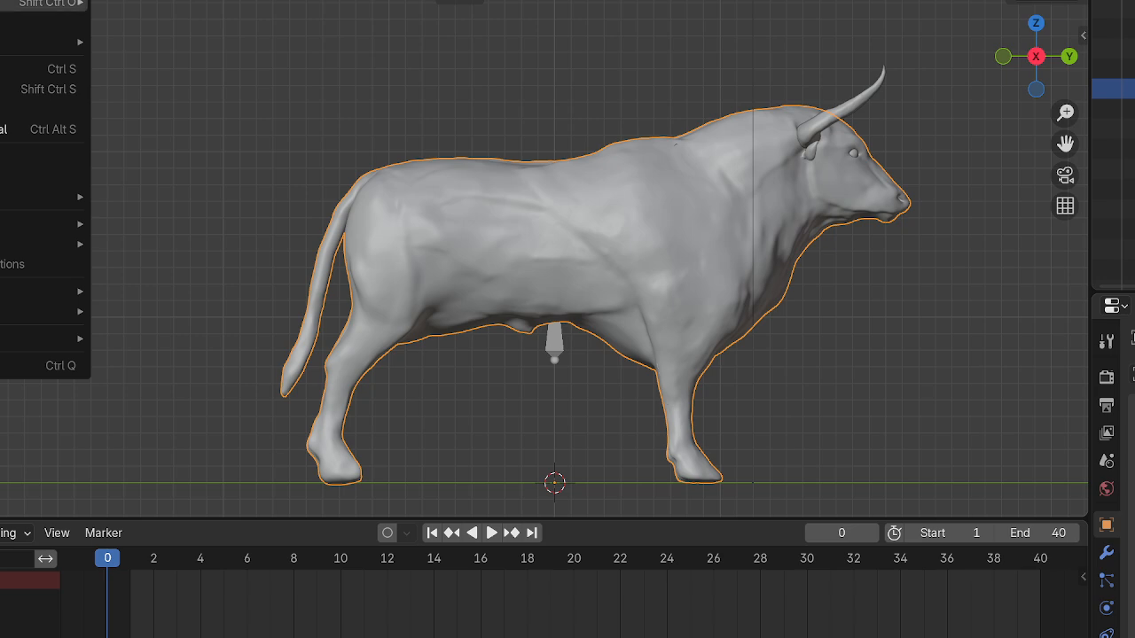
- Open the recent file Verdi_Animation_Quadruped_v1_1.blend, saving the changes to the current file
mouse_move(13, 3)
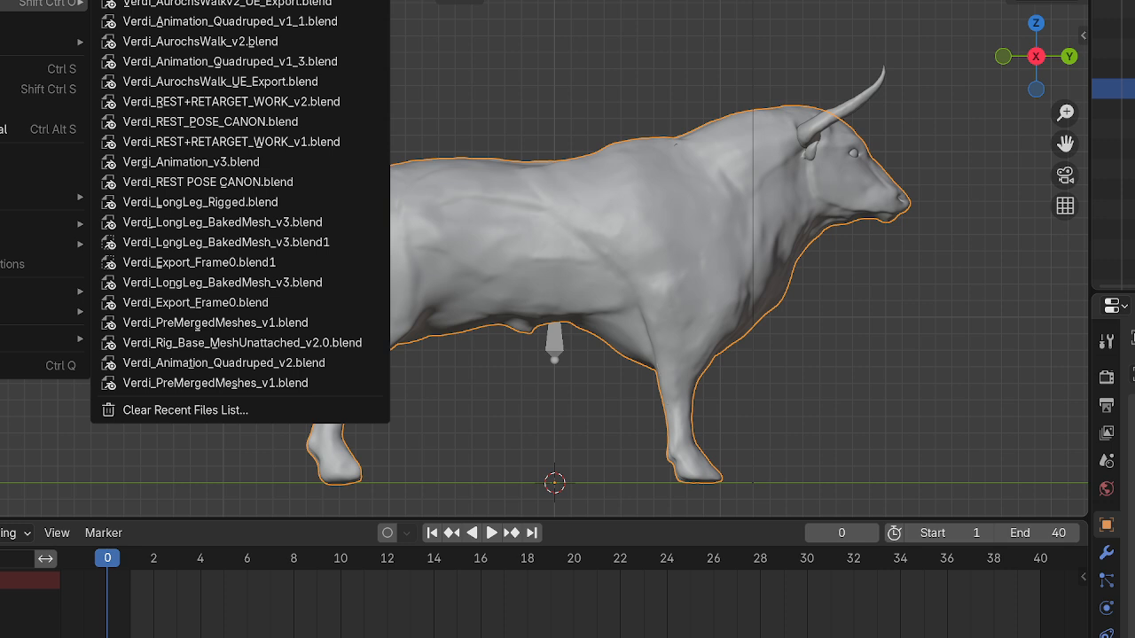
left_click(297, 21)
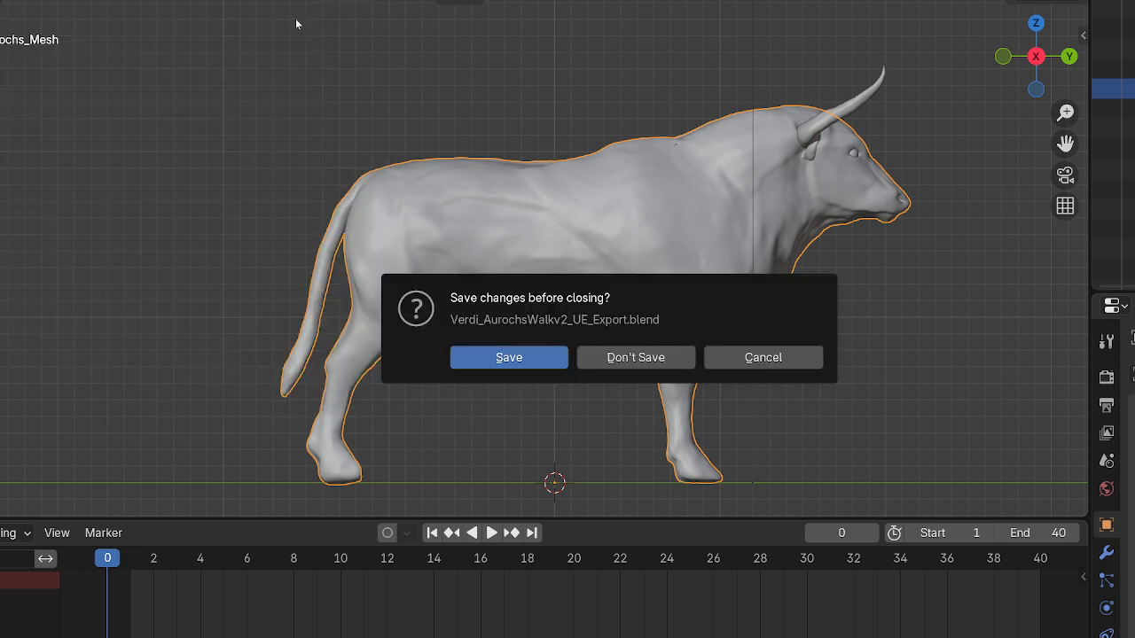
left_click(525, 360)
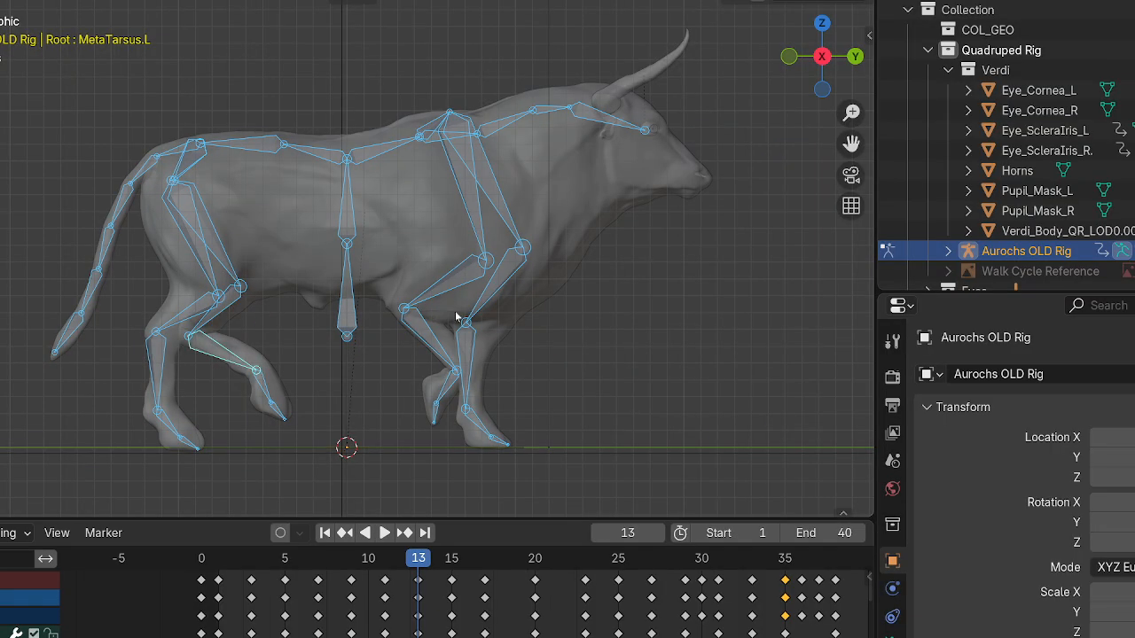
- Go to frame 0, turn off X-ray and view the Aurochs OLD Rig in Object Mode and Pose Mode
scroll(470, 322, "up", 2)
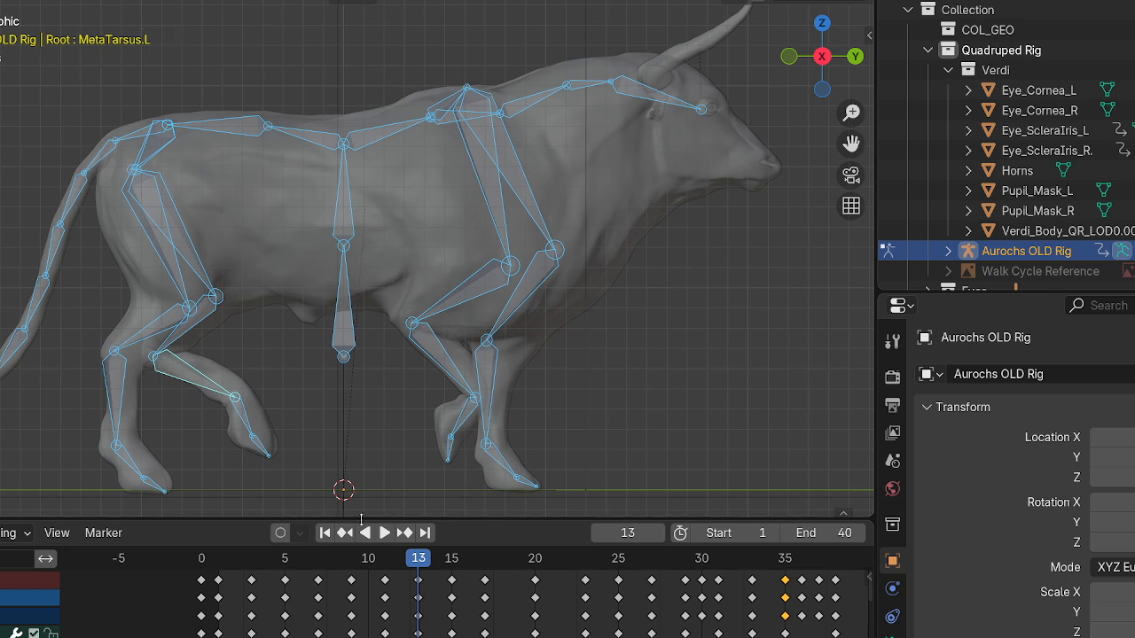
left_click(203, 559)
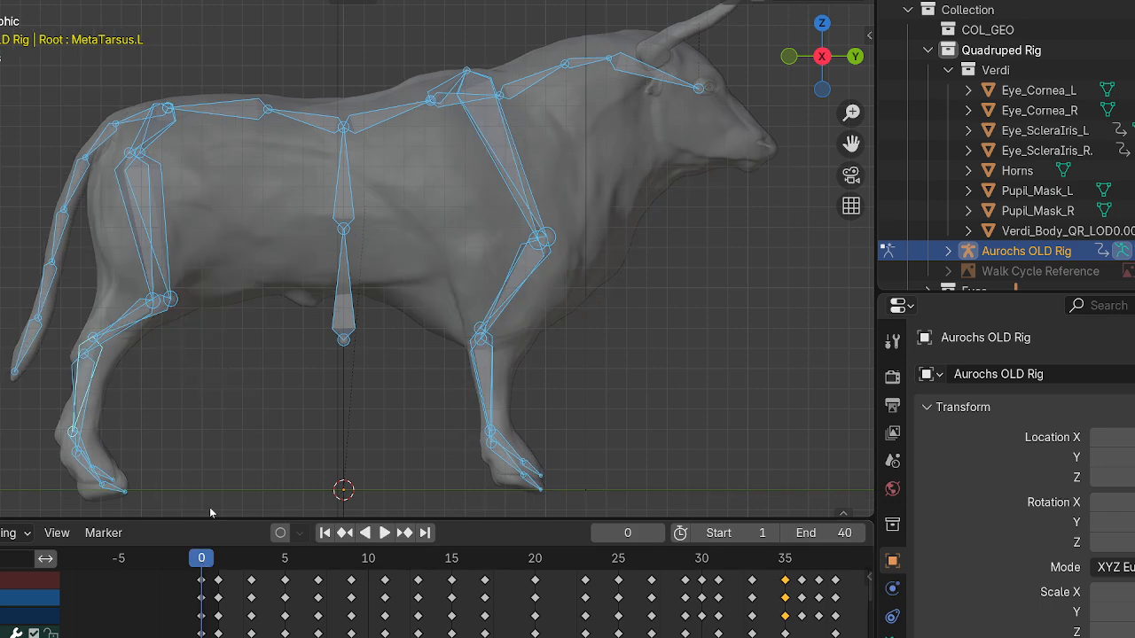
key("ctrl+Tab")
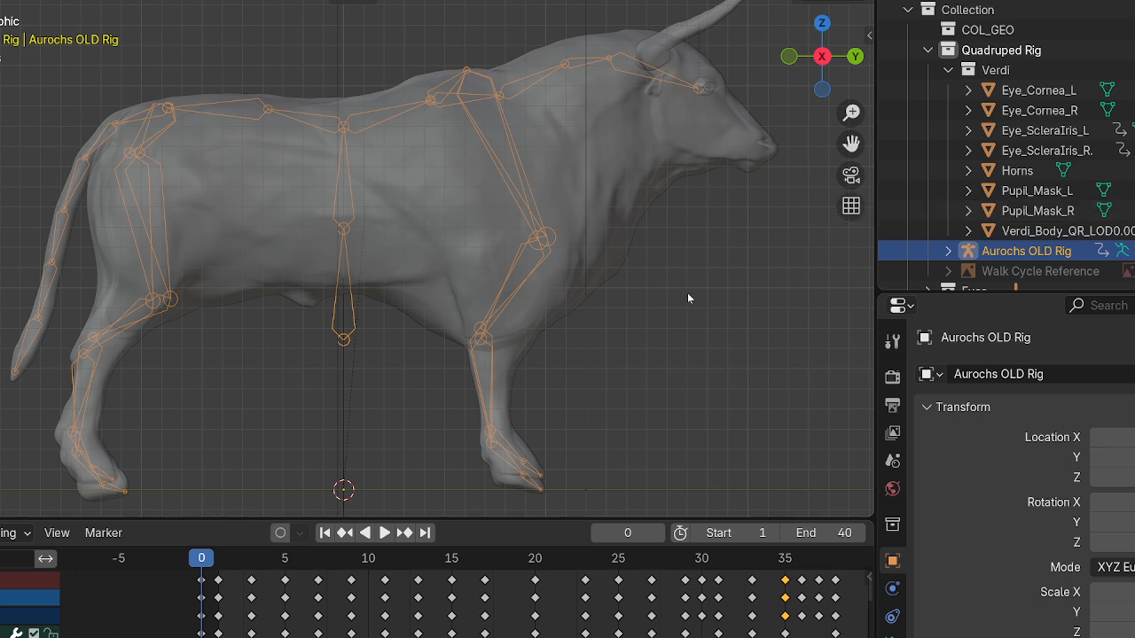
key("alt+z")
scroll(568, 213, "down", 2)
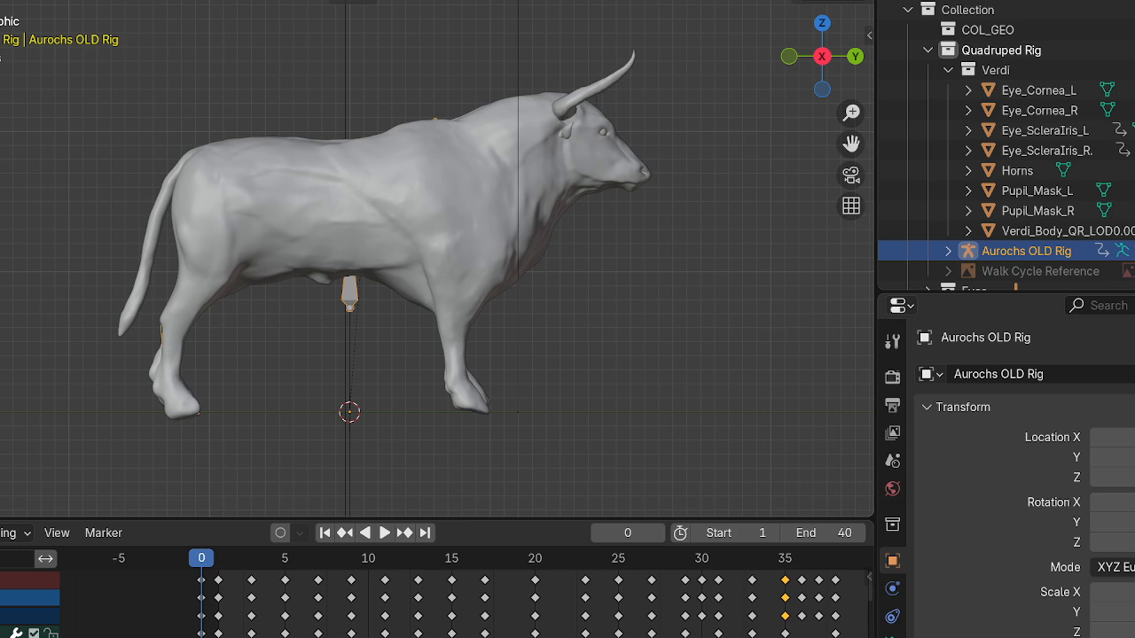
key("ctrl+Tab")
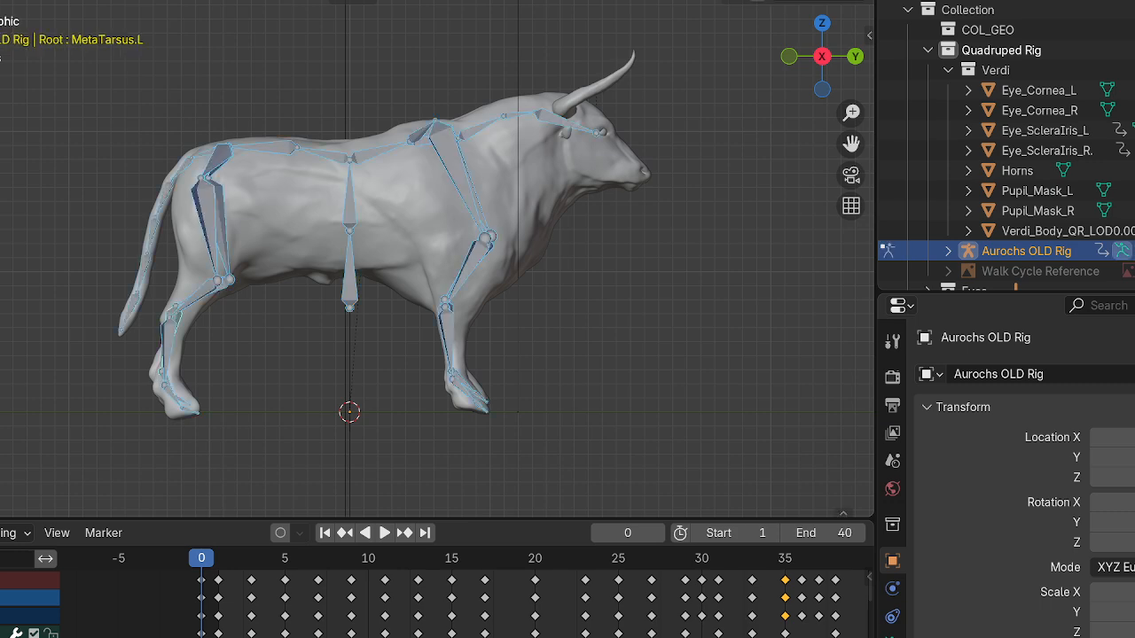
- Examine the rig's rest pose in Edit Mode, box-select the lower hind leg bones and return to Pose Mode
left_click(3, 2)
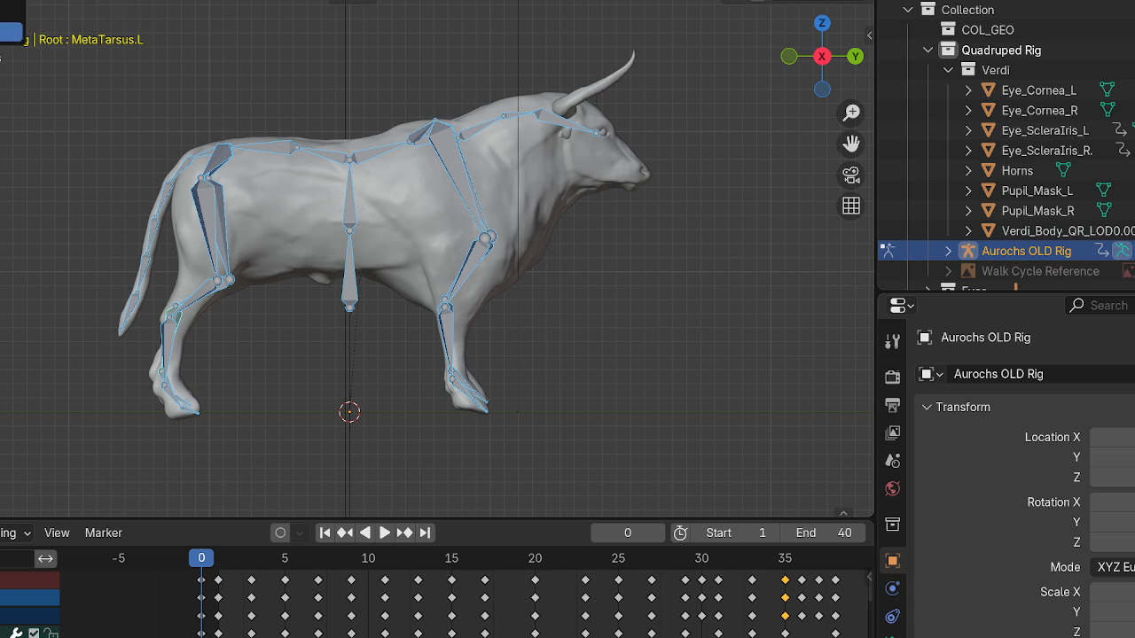
left_click(7, 32)
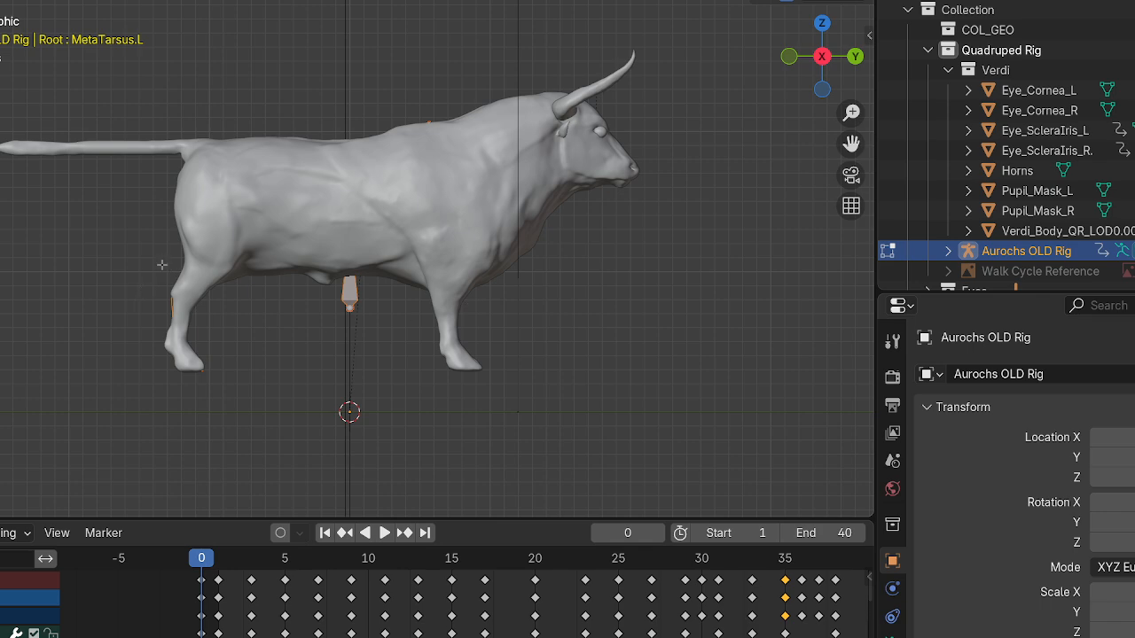
left_click_drag(113, 258, 244, 393)
left_click(0, 0)
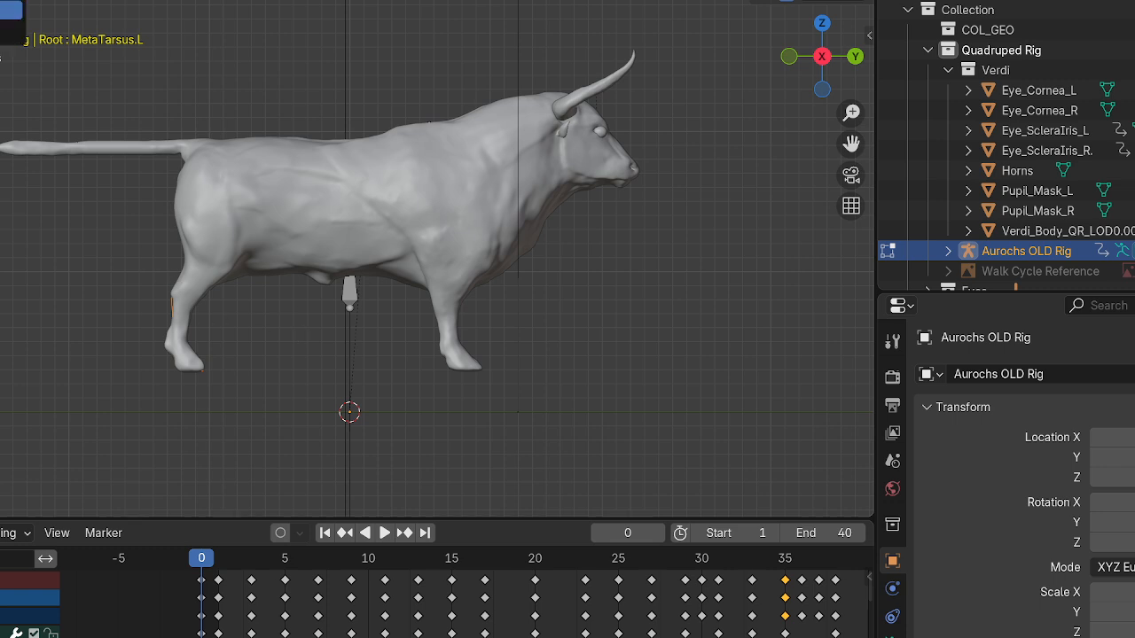
left_click(7, 9)
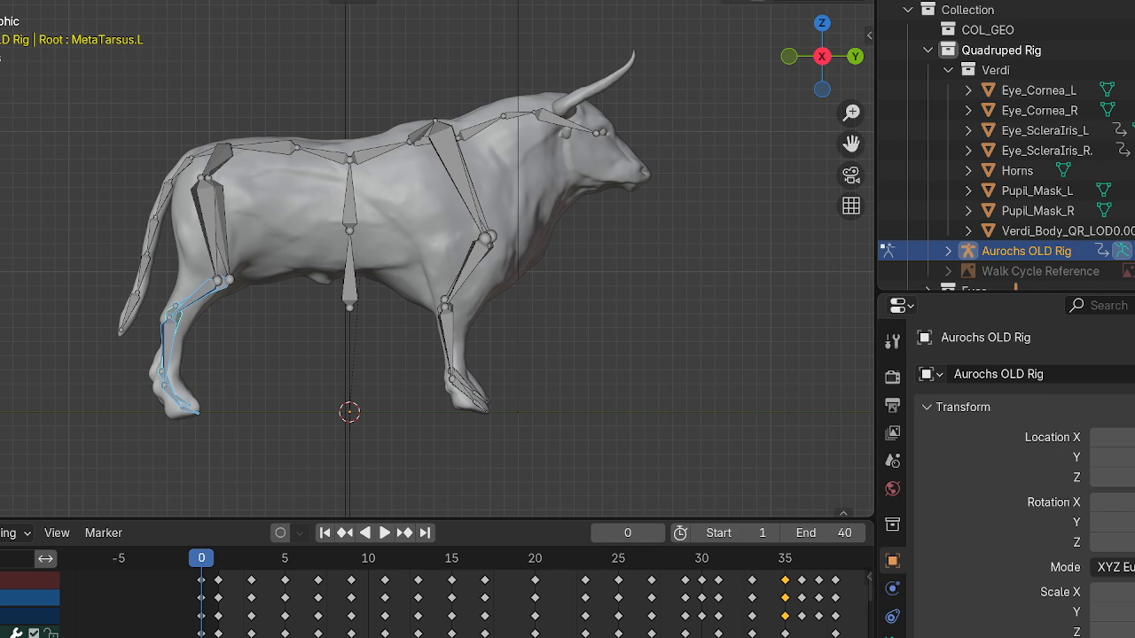
- Compare the rig's rest pose in Edit Mode with its animated frame 0 pose in Object Mode
left_click(5, 1)
left_click(9, 11)
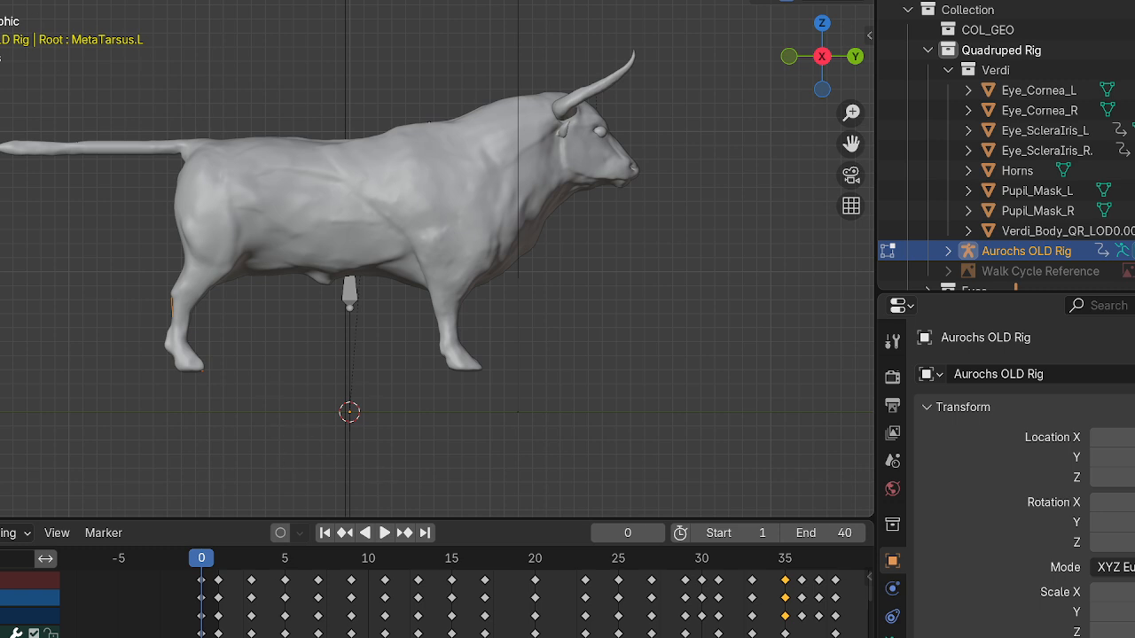
left_click(5, 1)
left_click(10, 9)
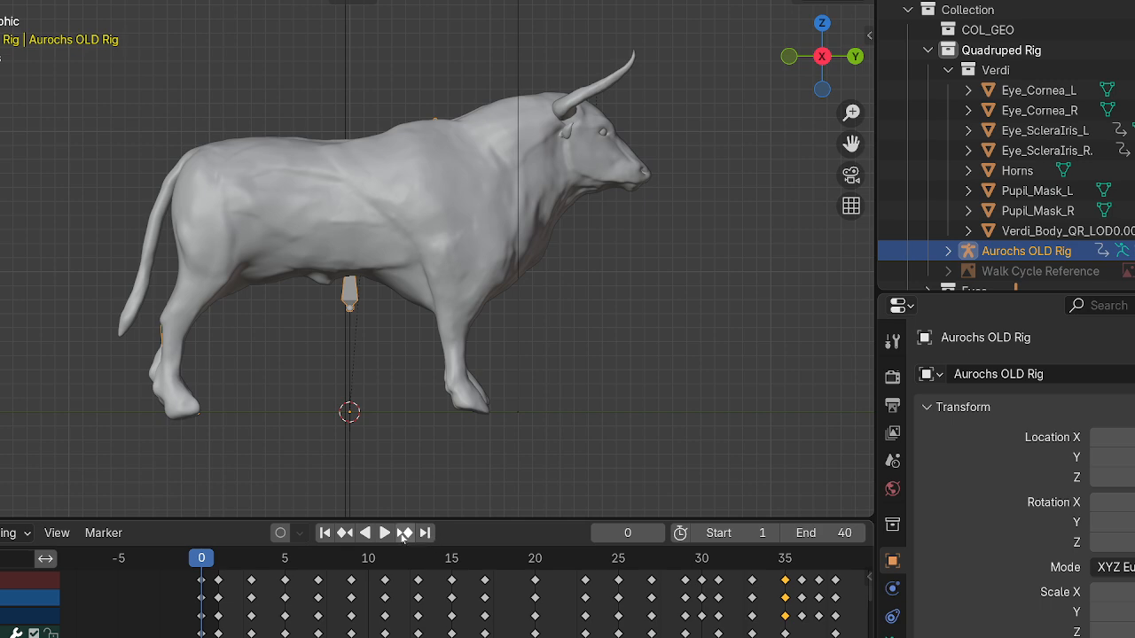
- Play the bull's walk animation, stop it and put the rig into Edit Mode to see the rest pose
left_click(384, 532)
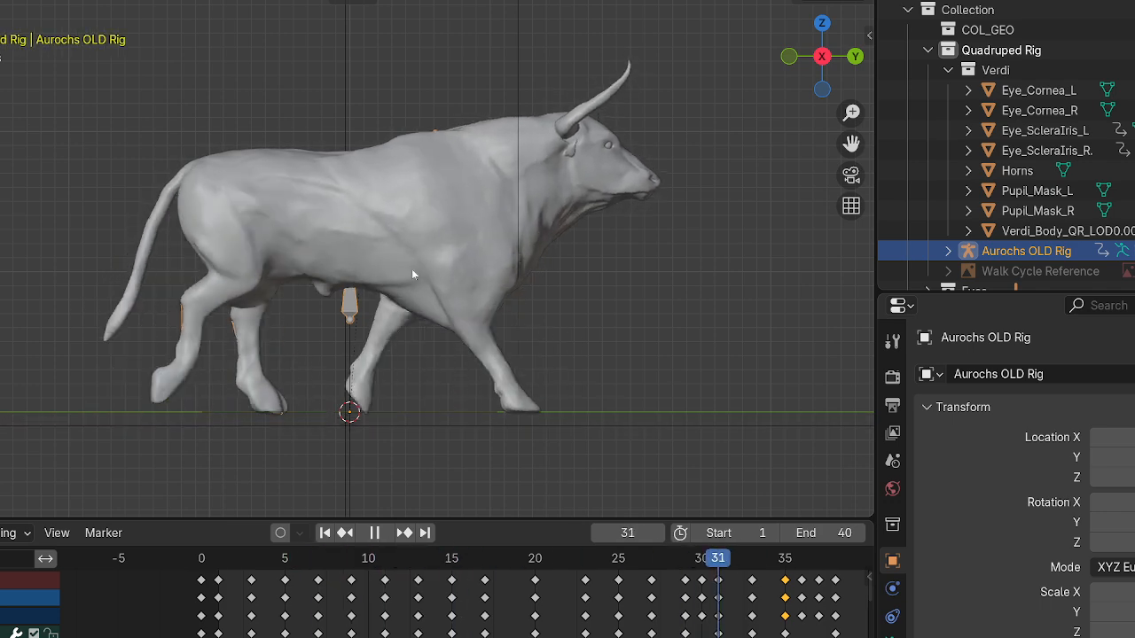
key("space")
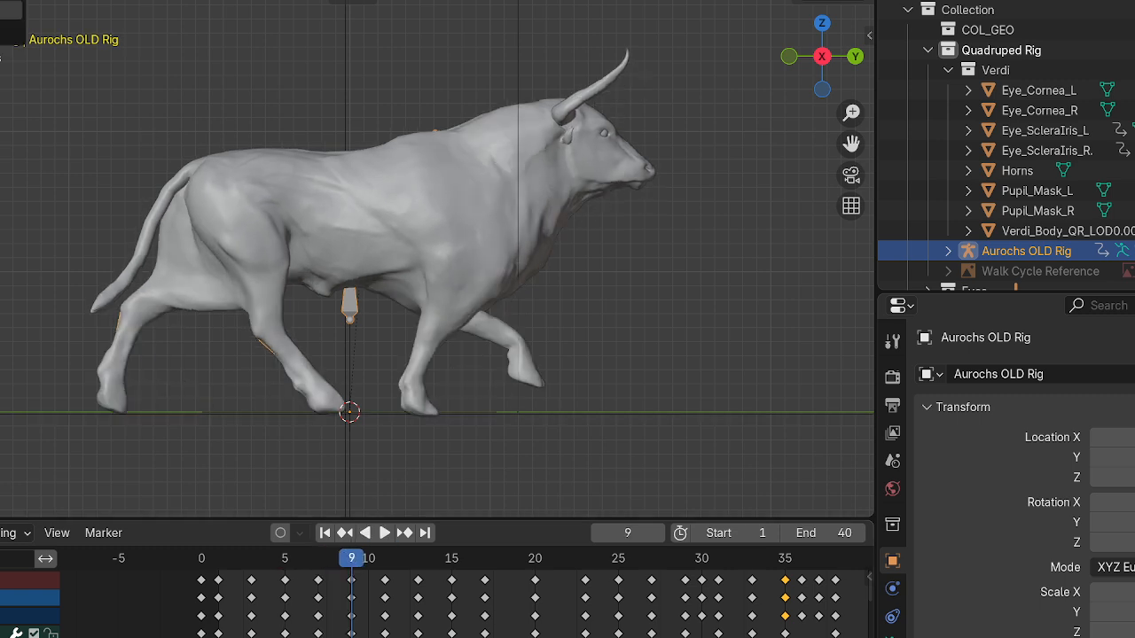
key("Tab")
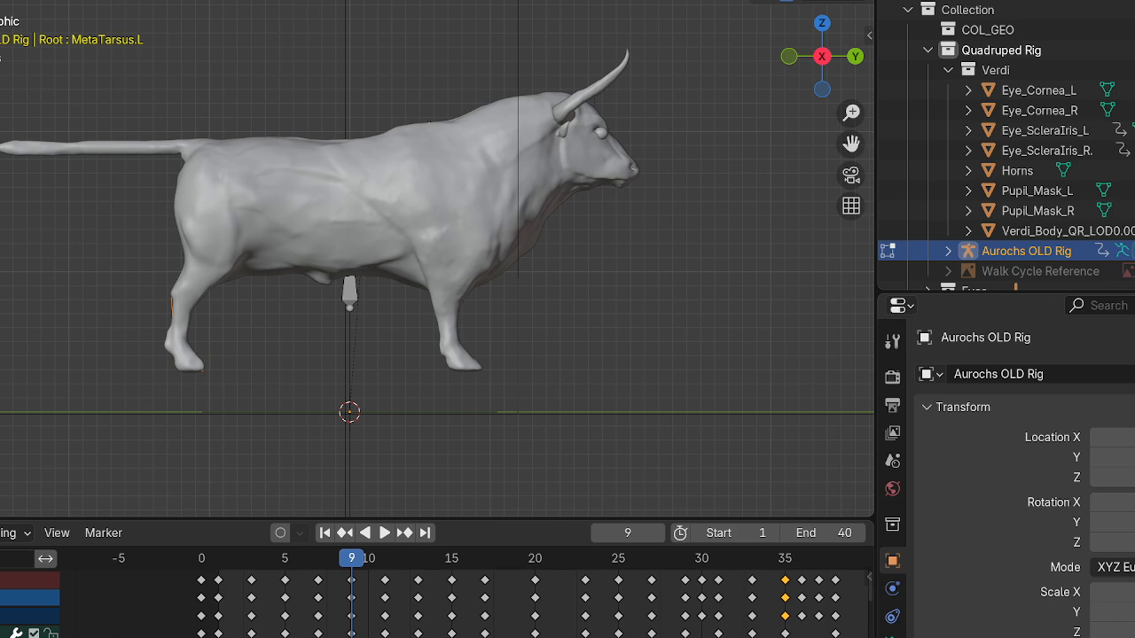
- Open the recent file Verdi_AurochsWalkv2_UE_Export.blend, discarding the changes to the current file
left_click(2, 1)
mouse_move(3, 2)
key("Escape")
key("Escape")
left_click(2, 2)
mouse_move(4, 2)
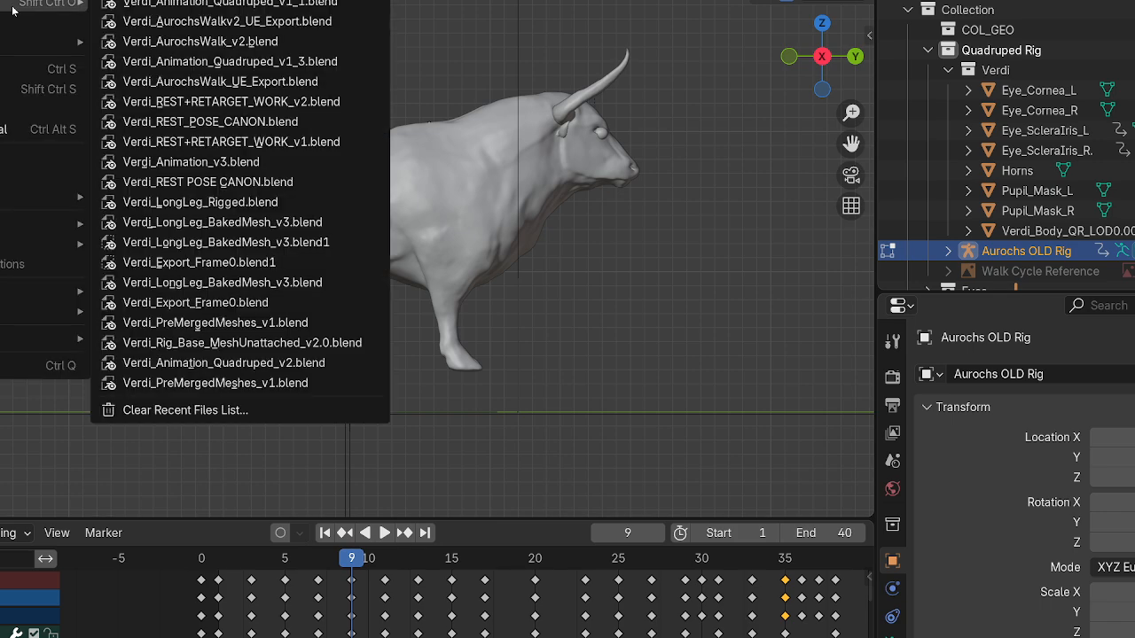
left_click(285, 21)
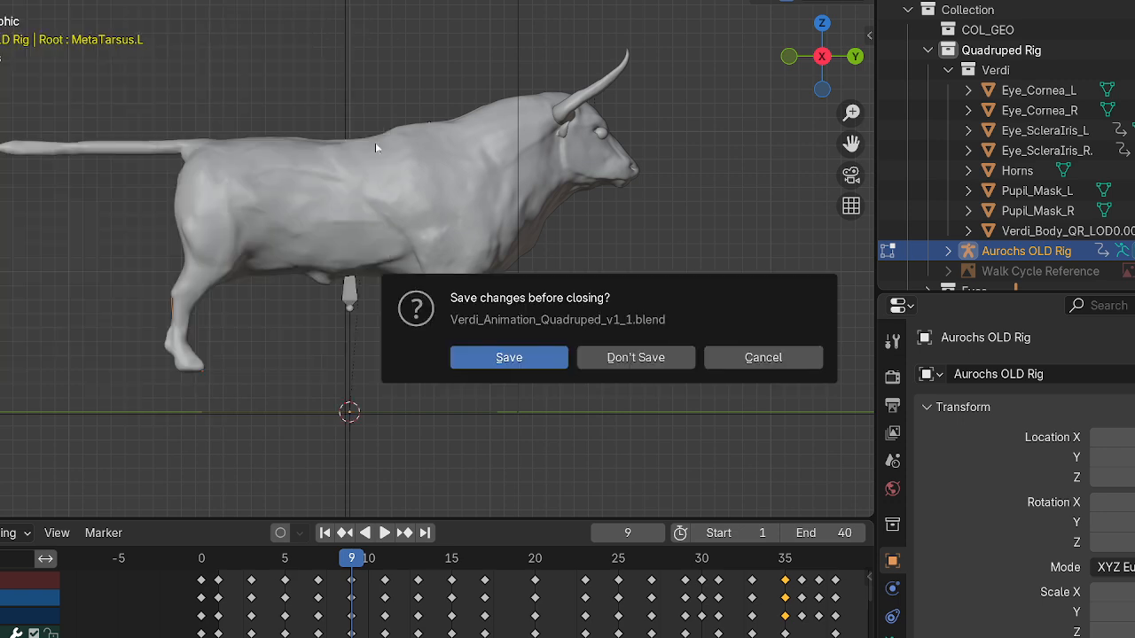
left_click(630, 361)
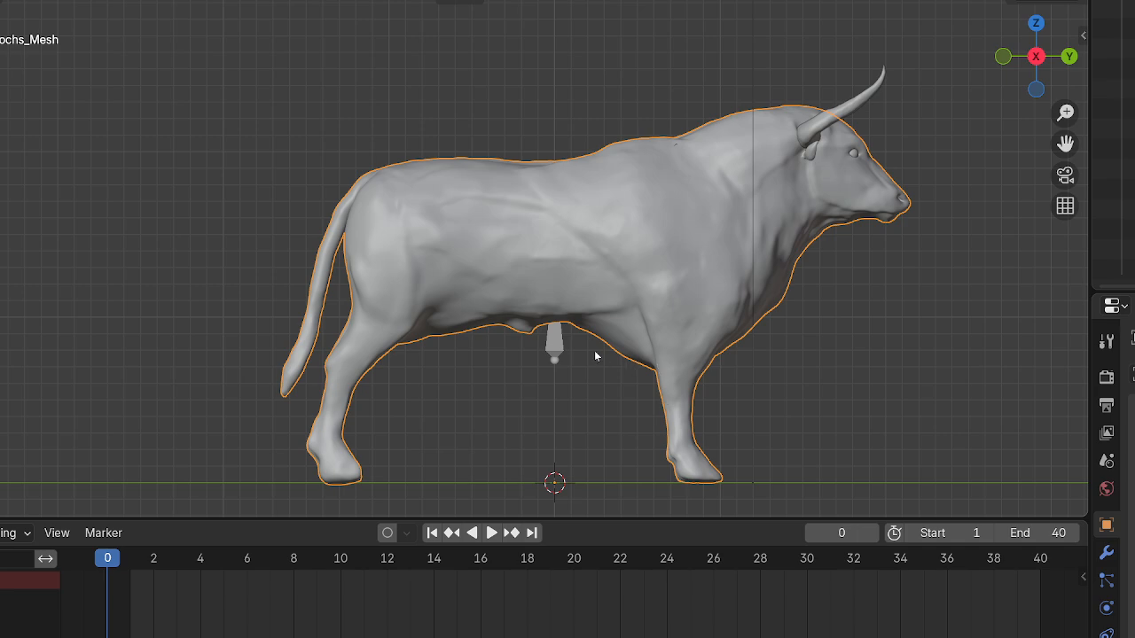
left_click(2, 2)
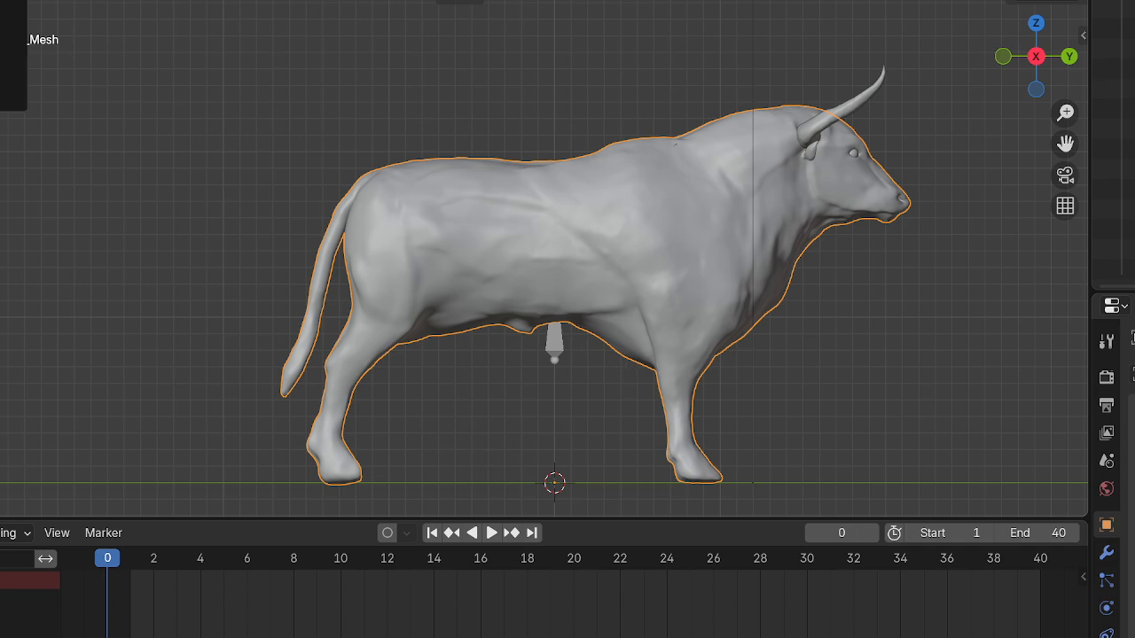
left_click(3, 10)
left_click(2, 2)
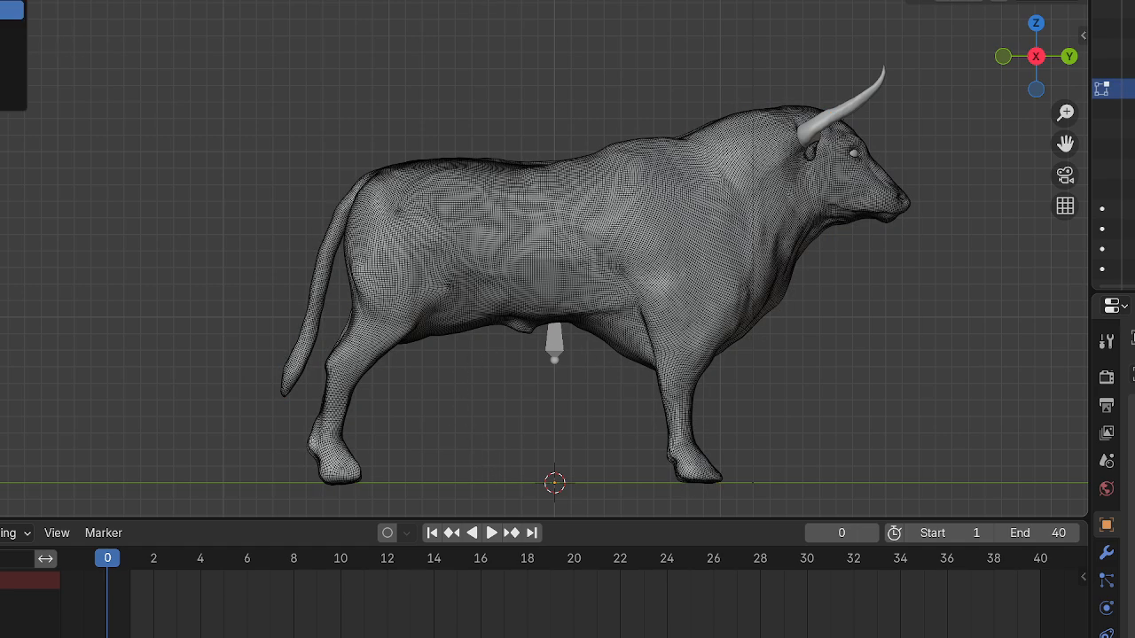
left_click(4, 31)
left_click(1, 1)
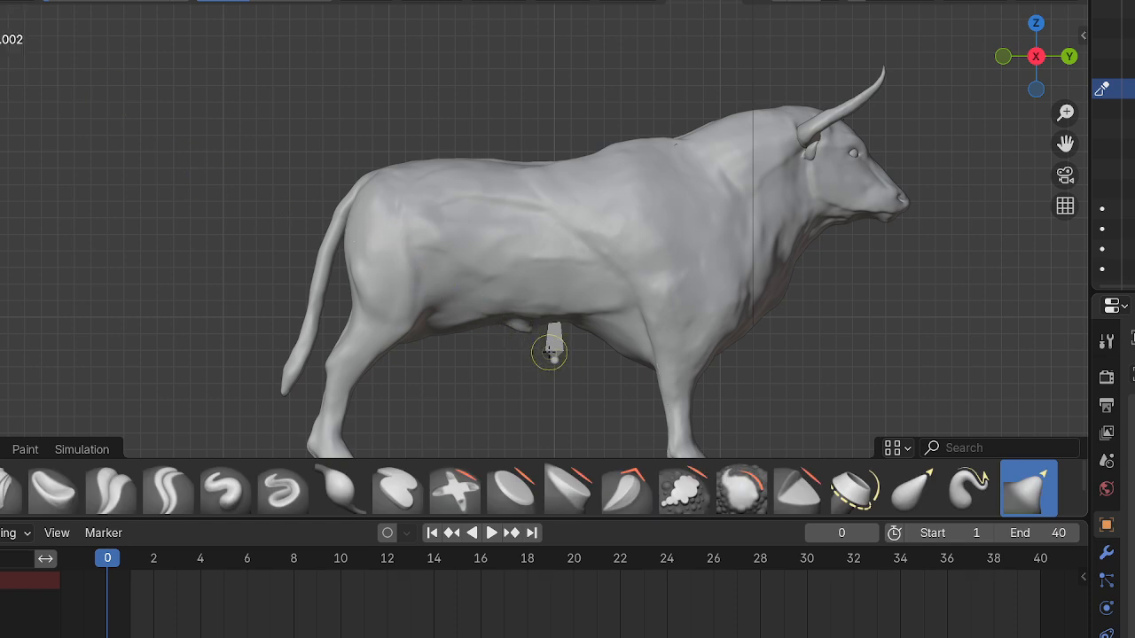
key("shift+space")
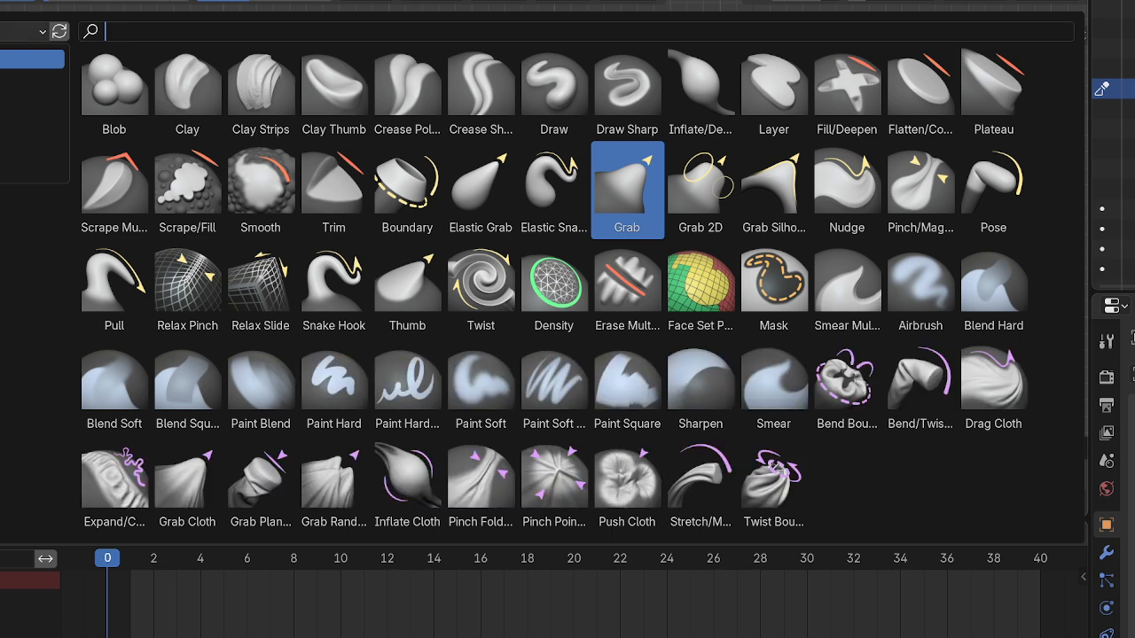
key("Escape")
left_click(2, 2)
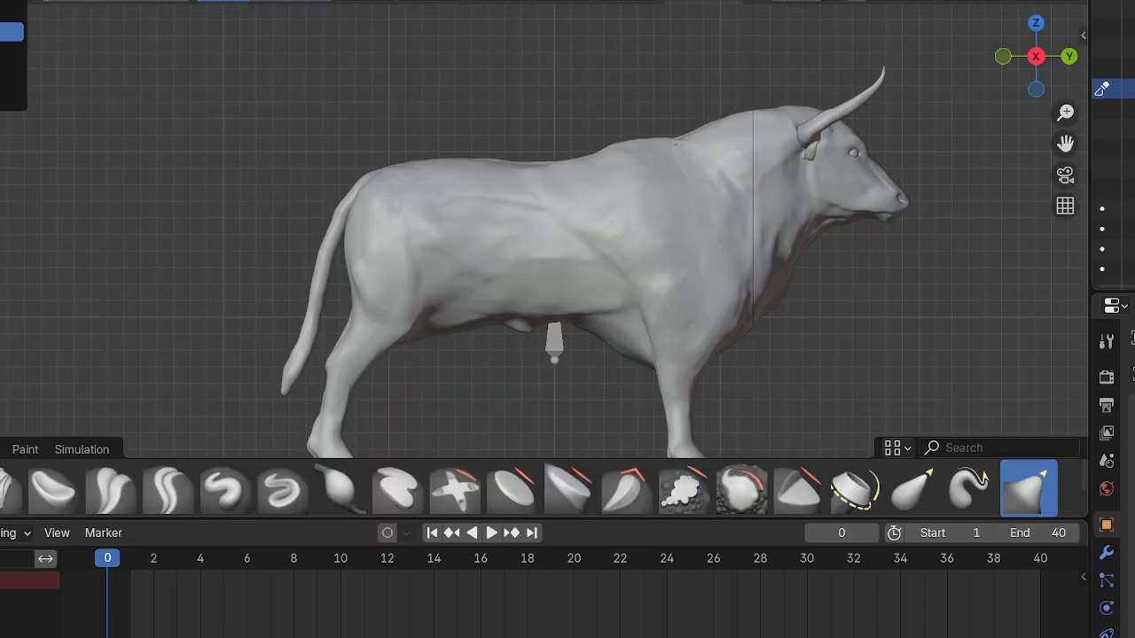
left_click(3, 30)
- Select the bull's armature, check its rest pose in Edit Mode and switch it to Pose Mode
left_click(555, 344)
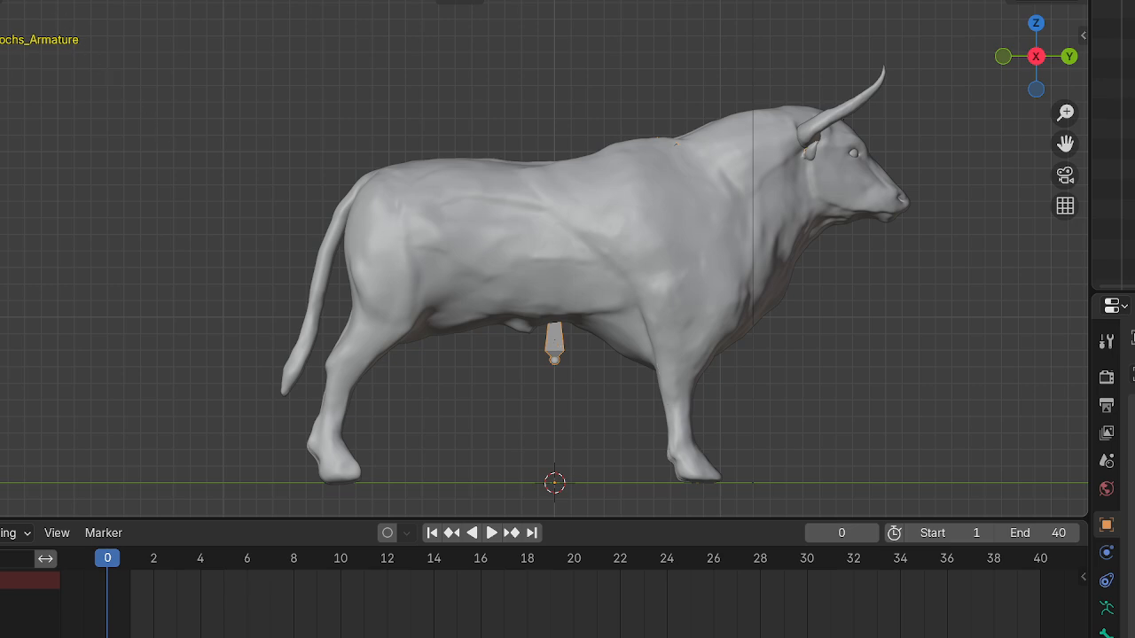
left_click(2, 1)
left_click(3, 21)
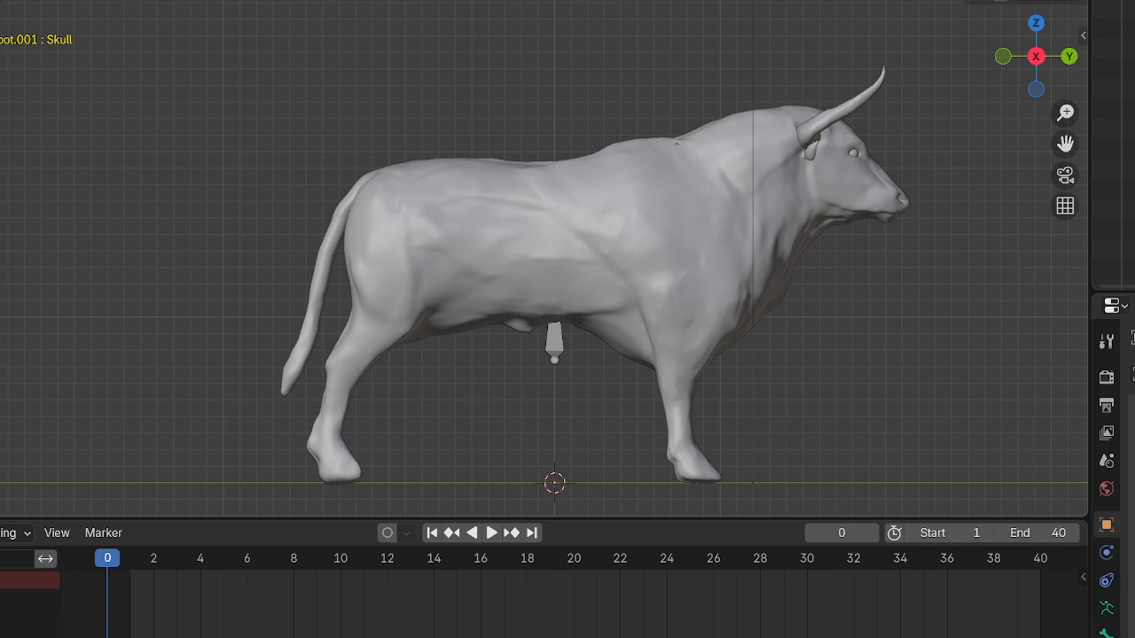
left_click(2, 1)
left_click(4, 32)
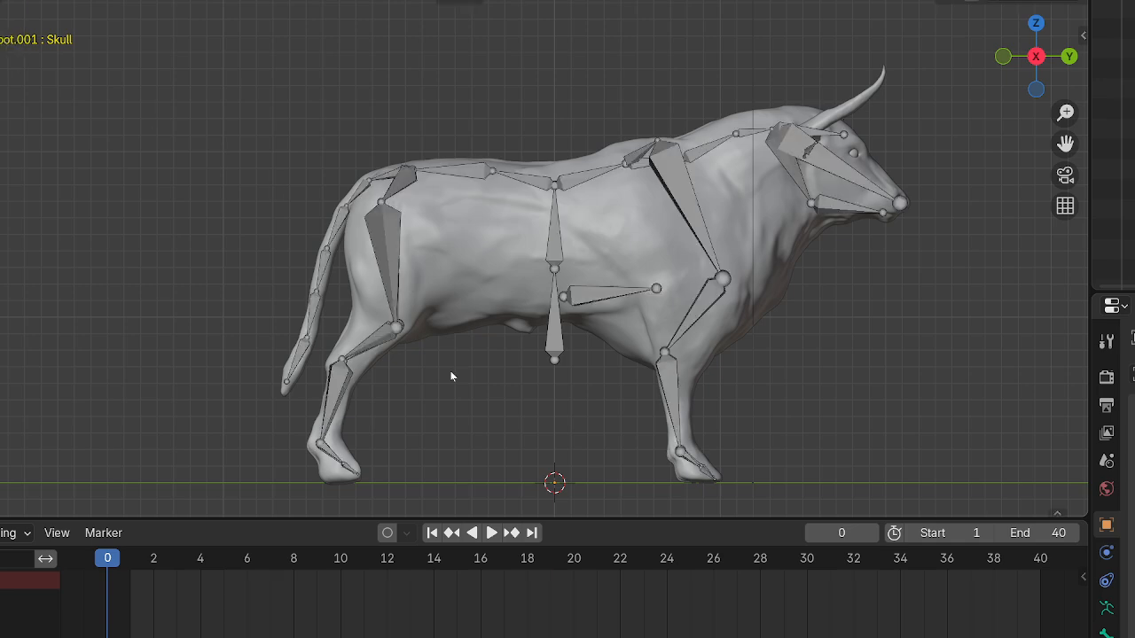
- Play the walk cycle with the armature's bones displayed and stop the playback
left_click(491, 533)
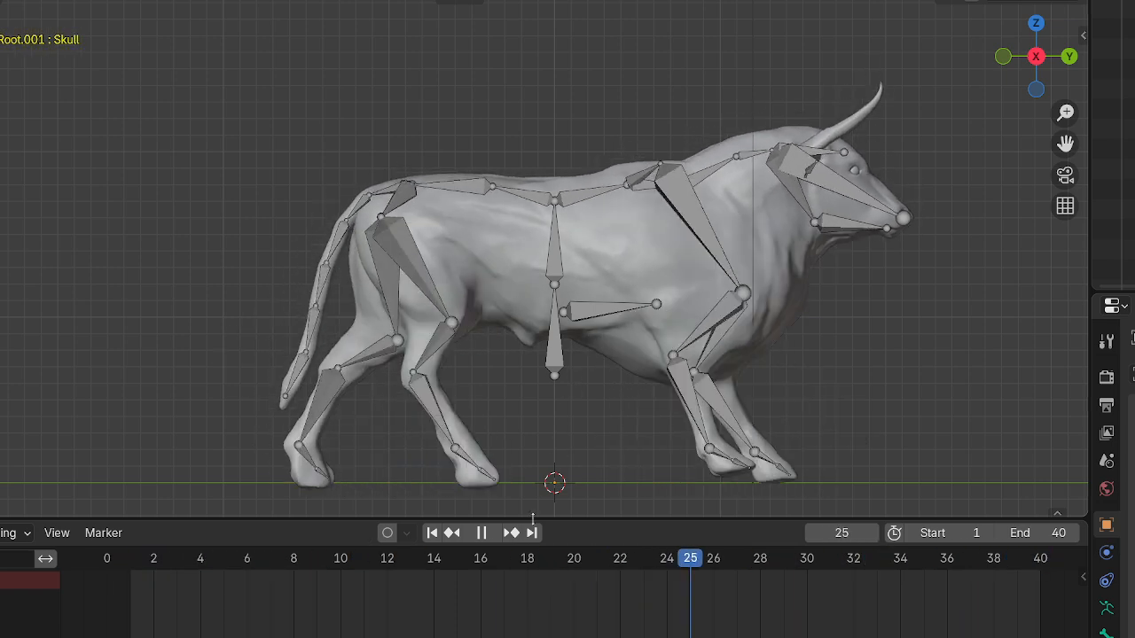
key("space")
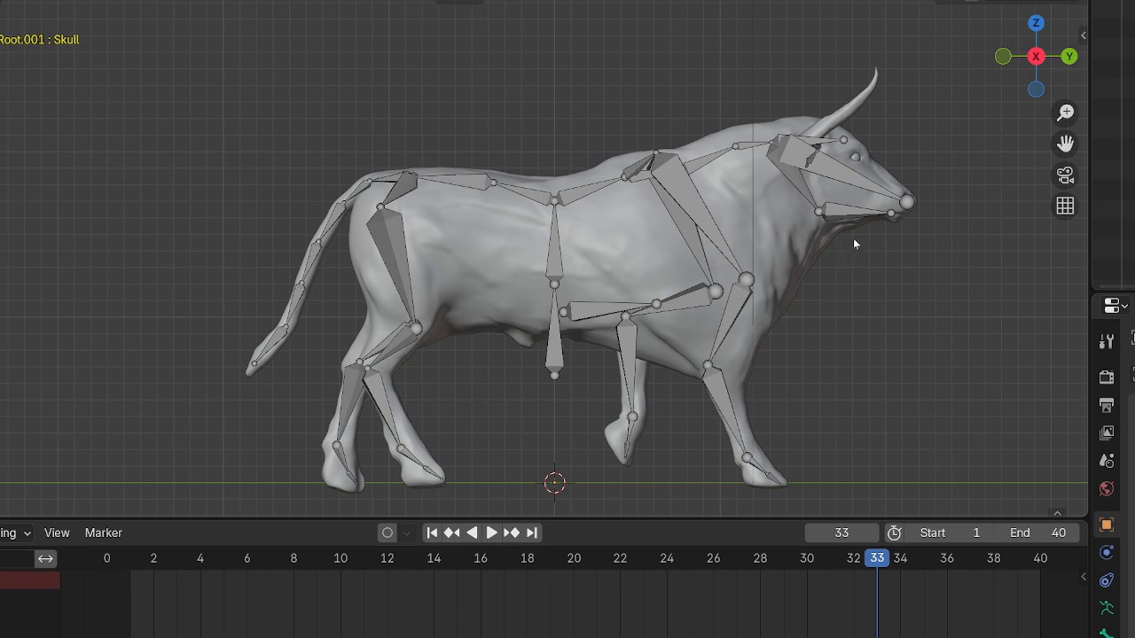
- Select the left ear bone Ear_02.L and examine the head bones from the front and side
middle_click_drag(896, 247, 660, 261, "shift")
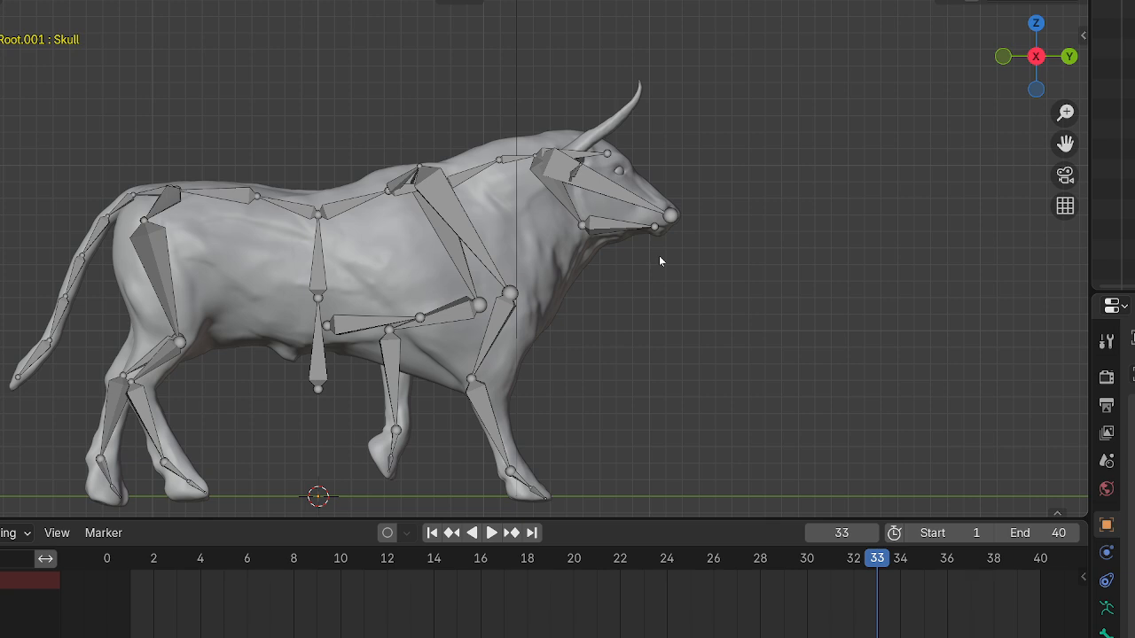
middle_click_drag(780, 205, 584, 252)
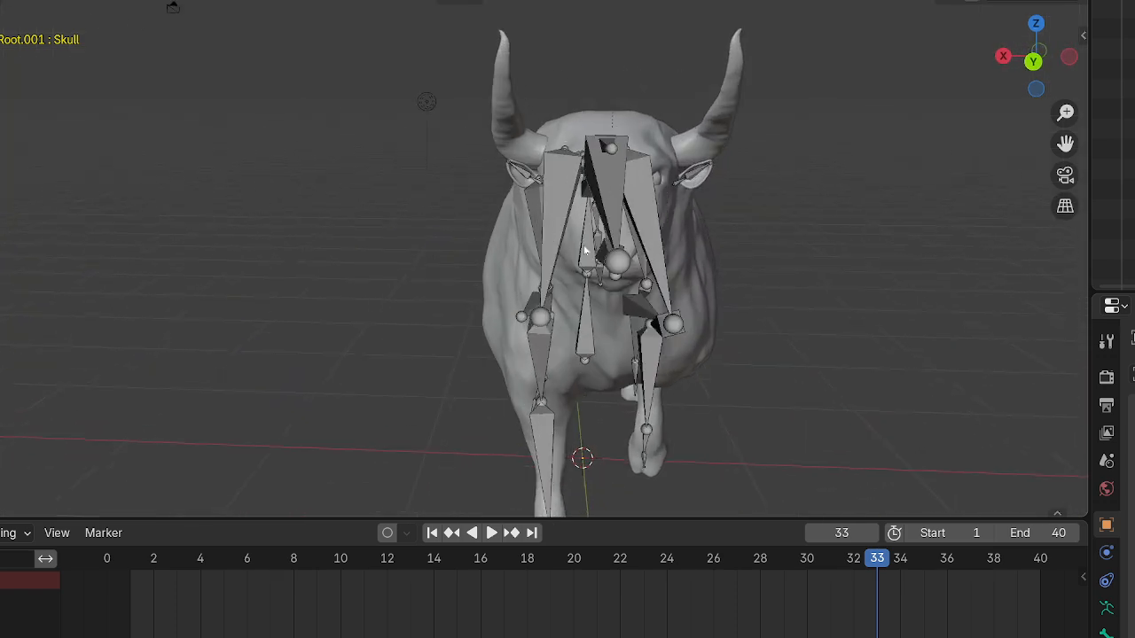
middle_click_drag(687, 248, 710, 226)
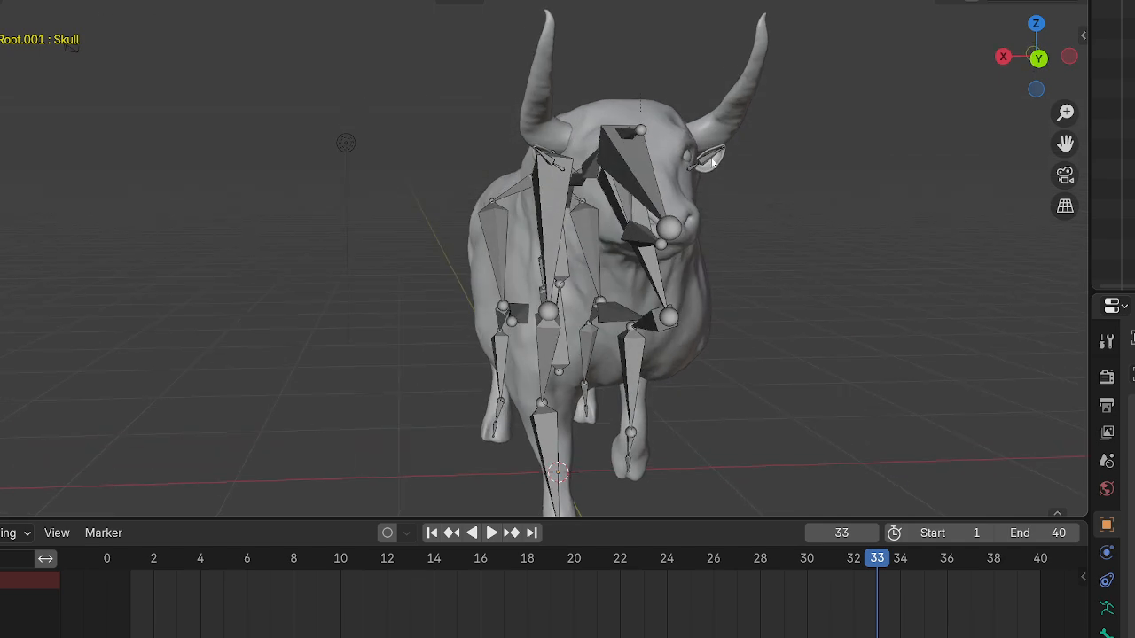
left_click(715, 167)
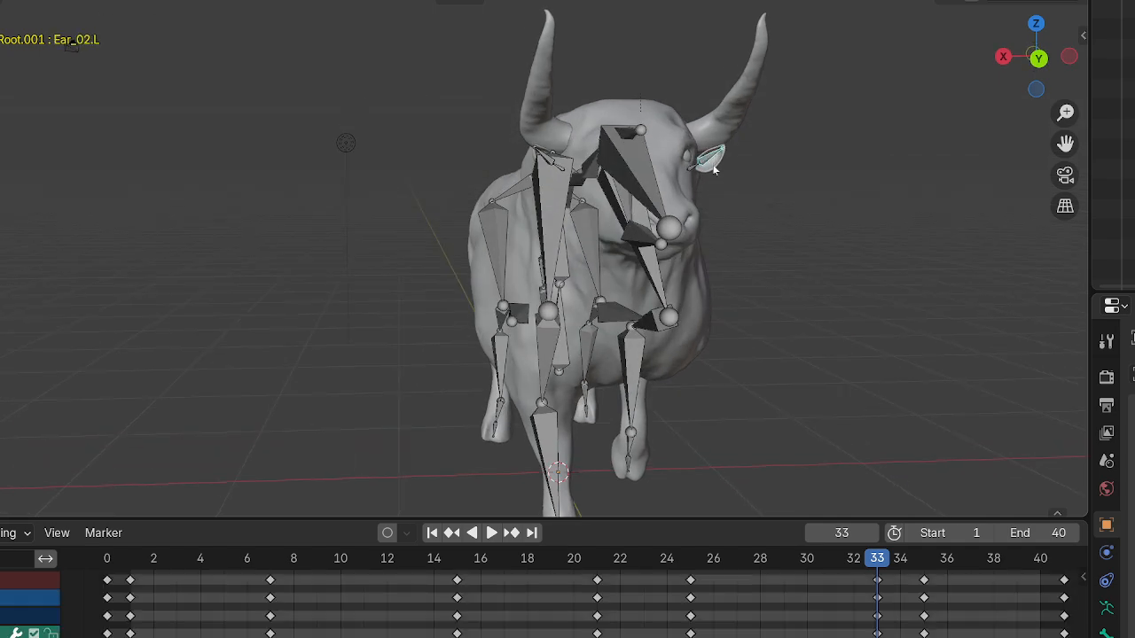
middle_click_drag(711, 159, 732, 206)
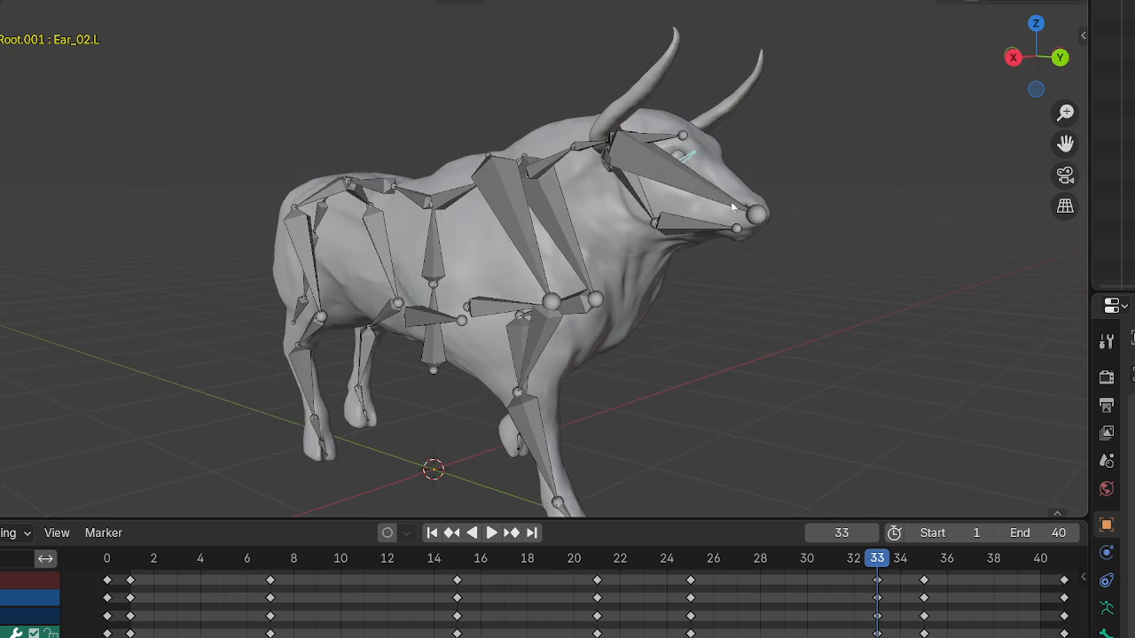
- Try rotating the bull's Head bone in Pose Mode
left_click(660, 141)
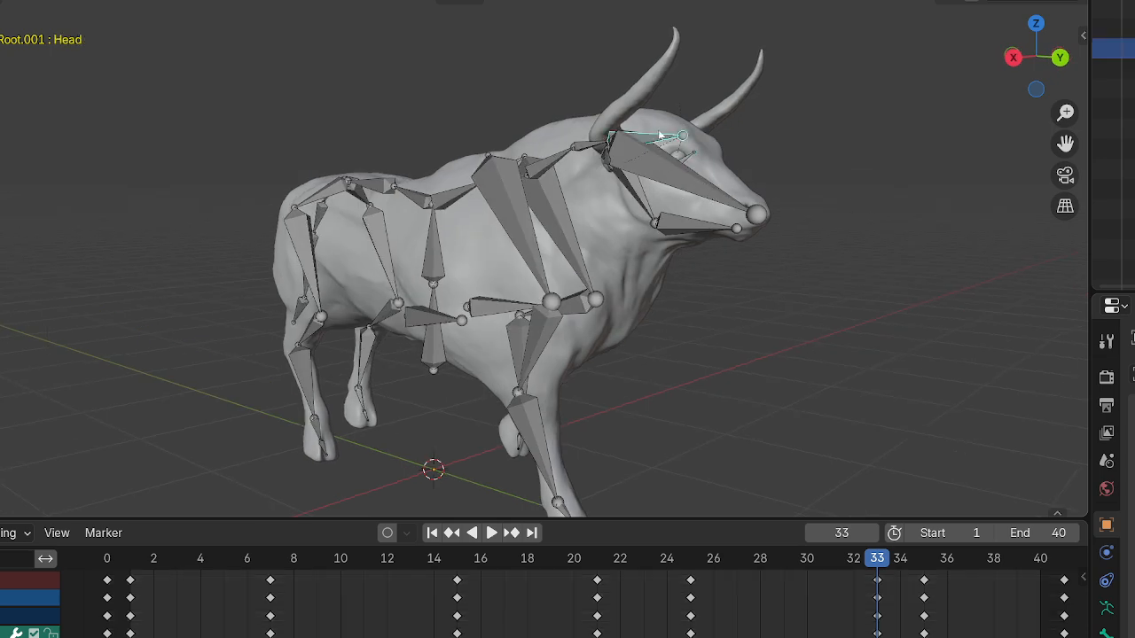
key("r")
left_click(700, 259)
- Try rotating the bull's head, snout and jaw bones together as one selection
left_click(648, 159)
left_click(637, 192, "shift")
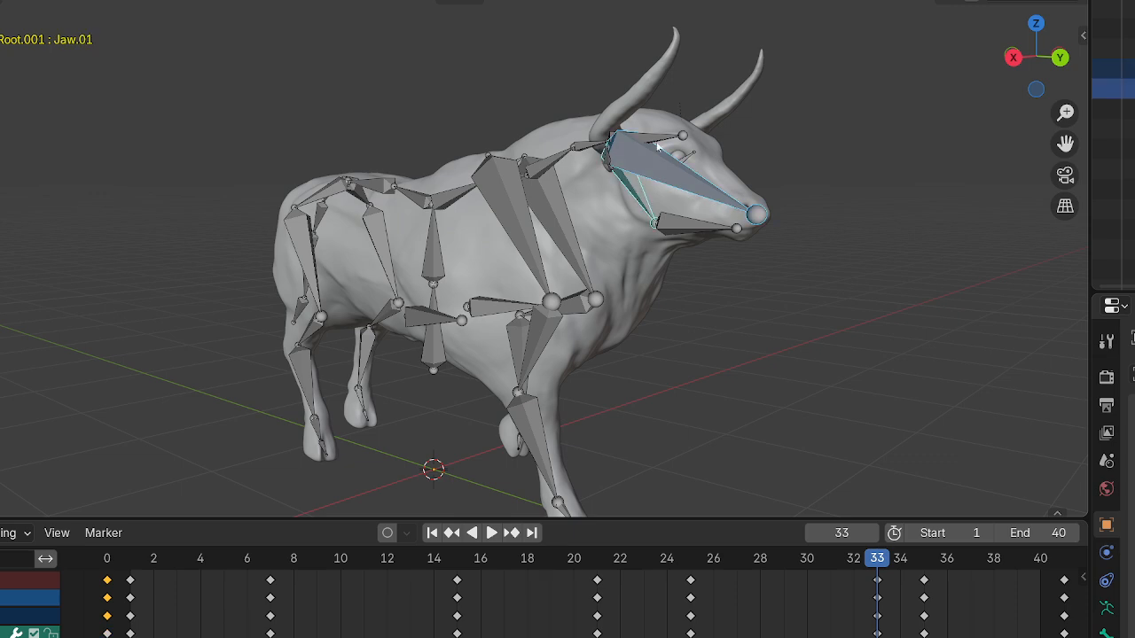
left_click(657, 137, "shift")
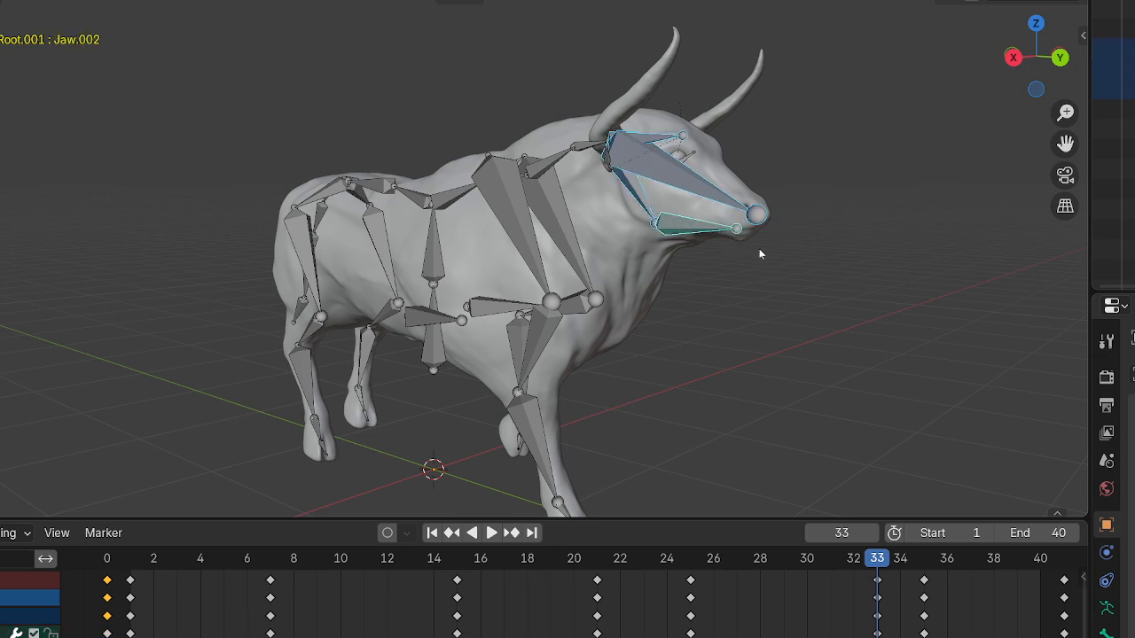
key("r")
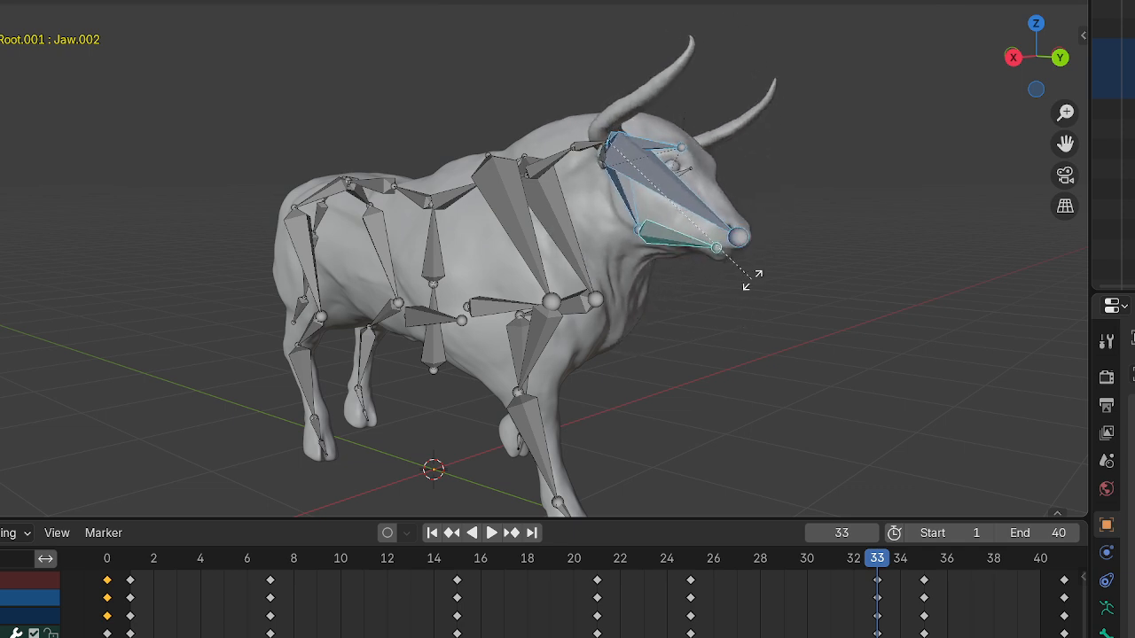
left_click(753, 249)
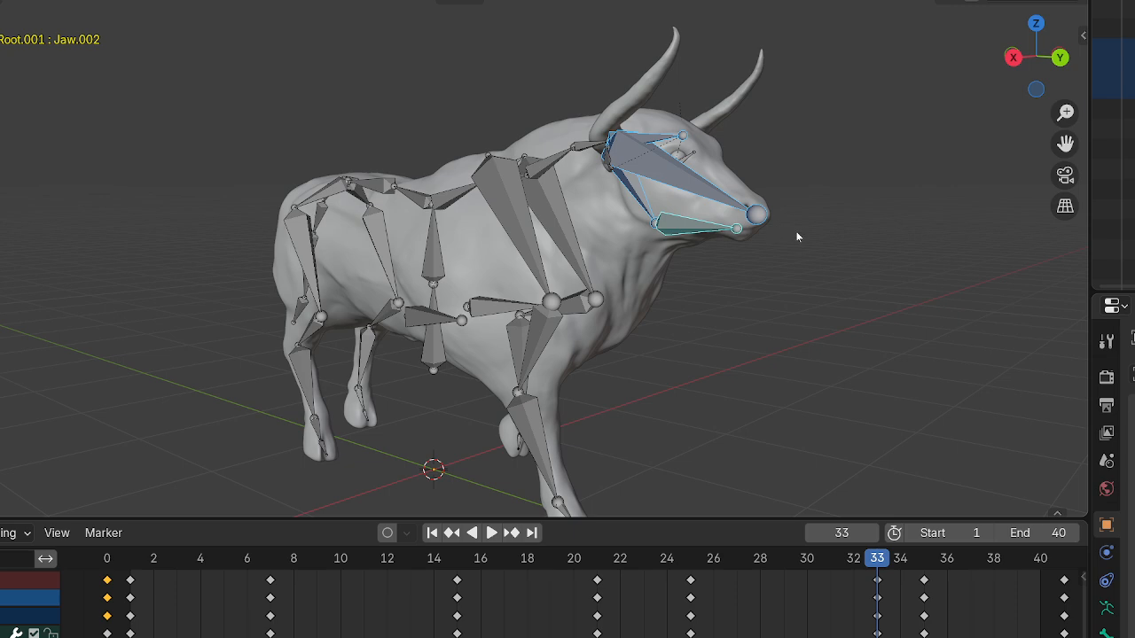
- Try rotating the lower jaw bone Jaw.002 about X, viewing the face from the front with the bones hidden behind the mesh
left_click(742, 229)
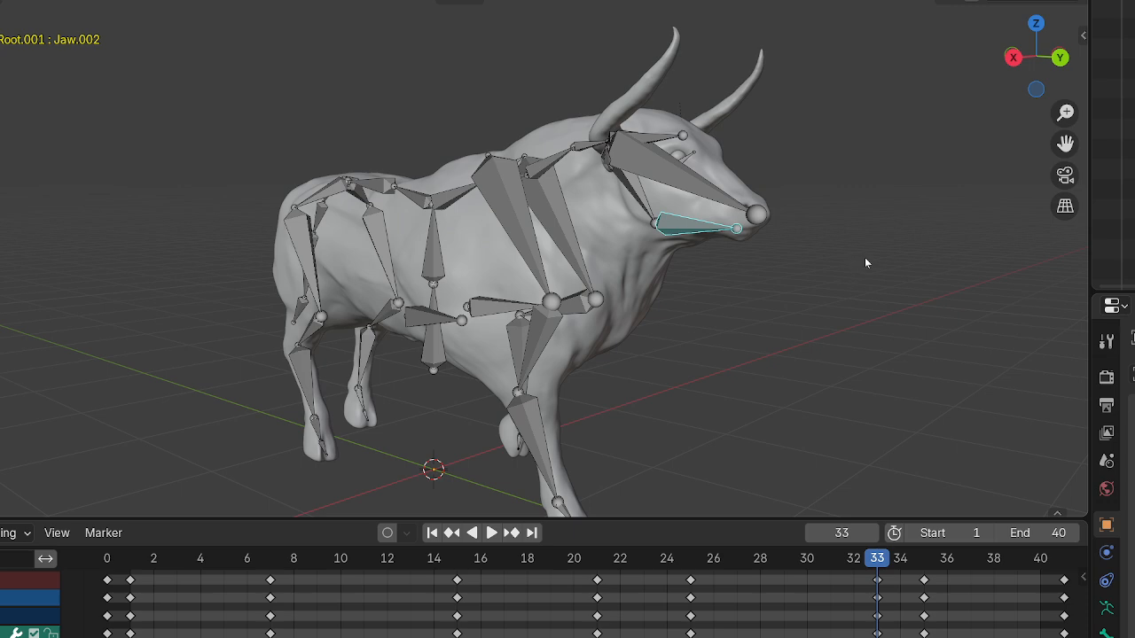
key("KP_1")
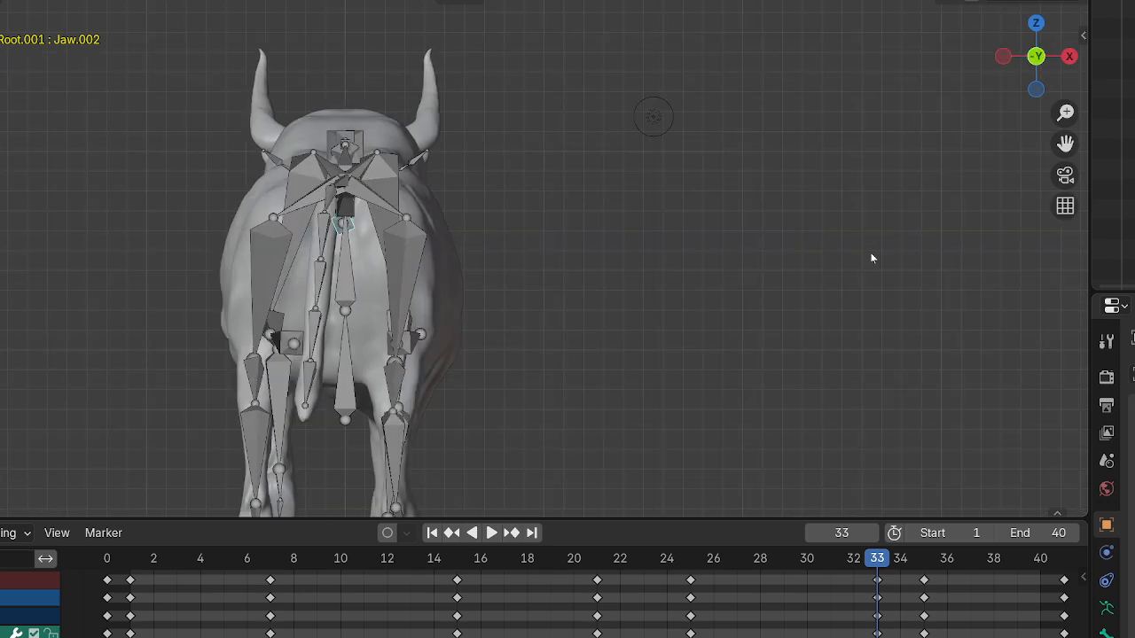
key("ctrl+KP_1")
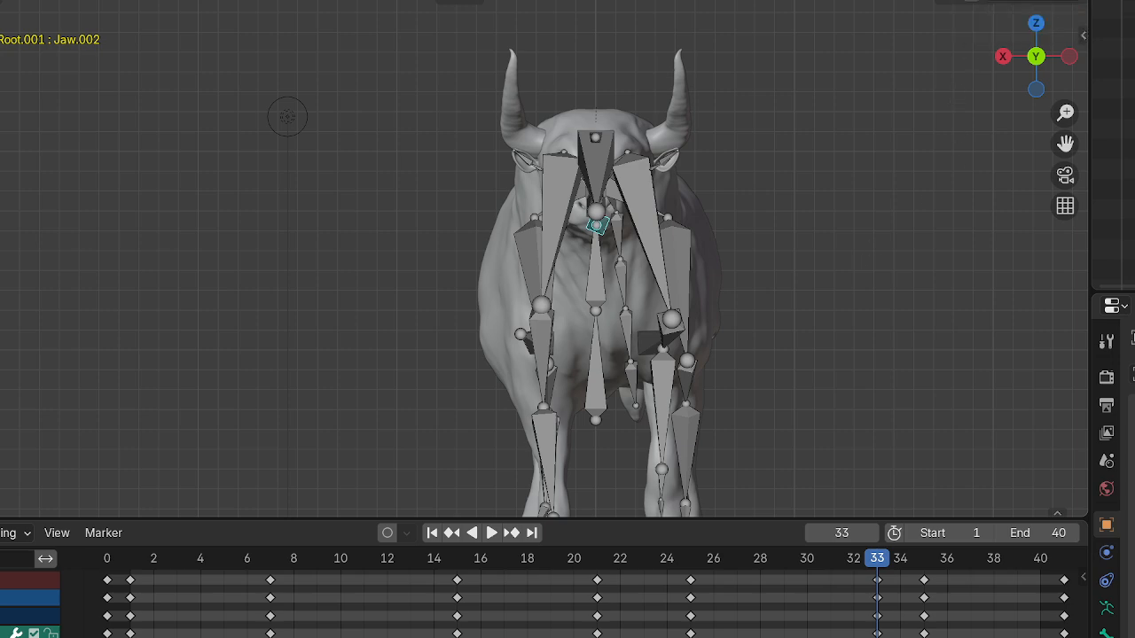
left_click(956, 0)
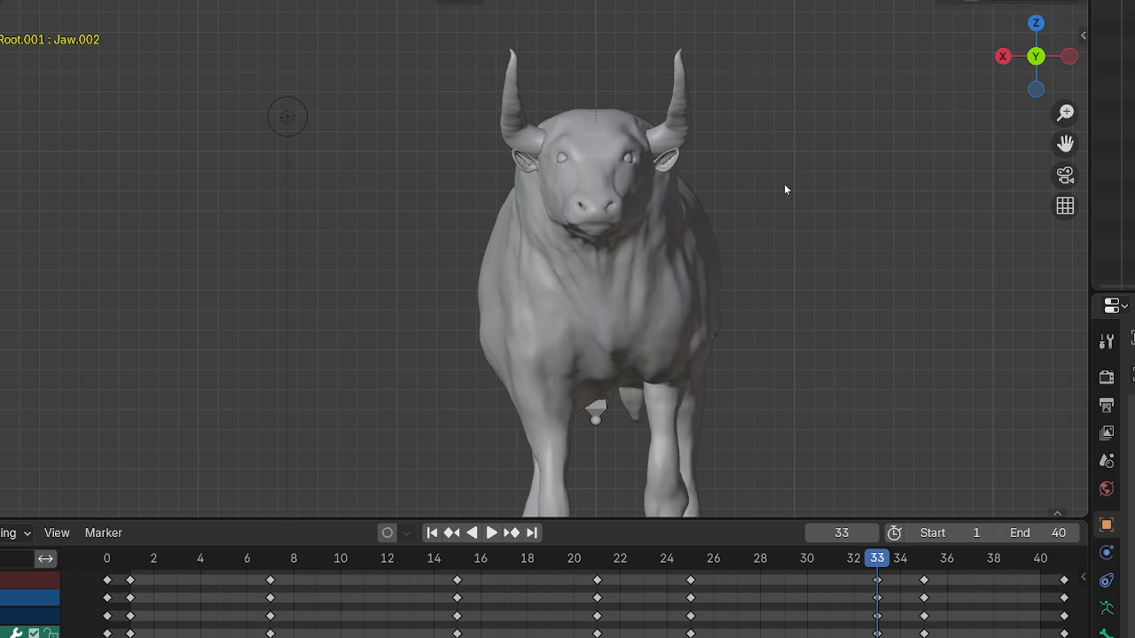
left_click(611, 326)
key("r")
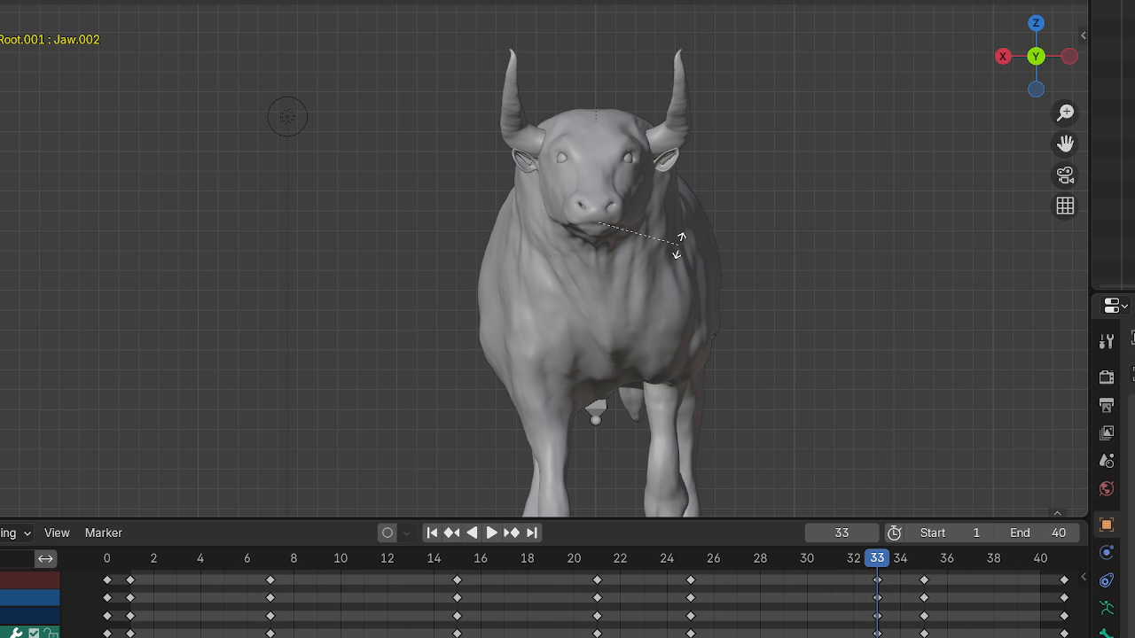
key("x")
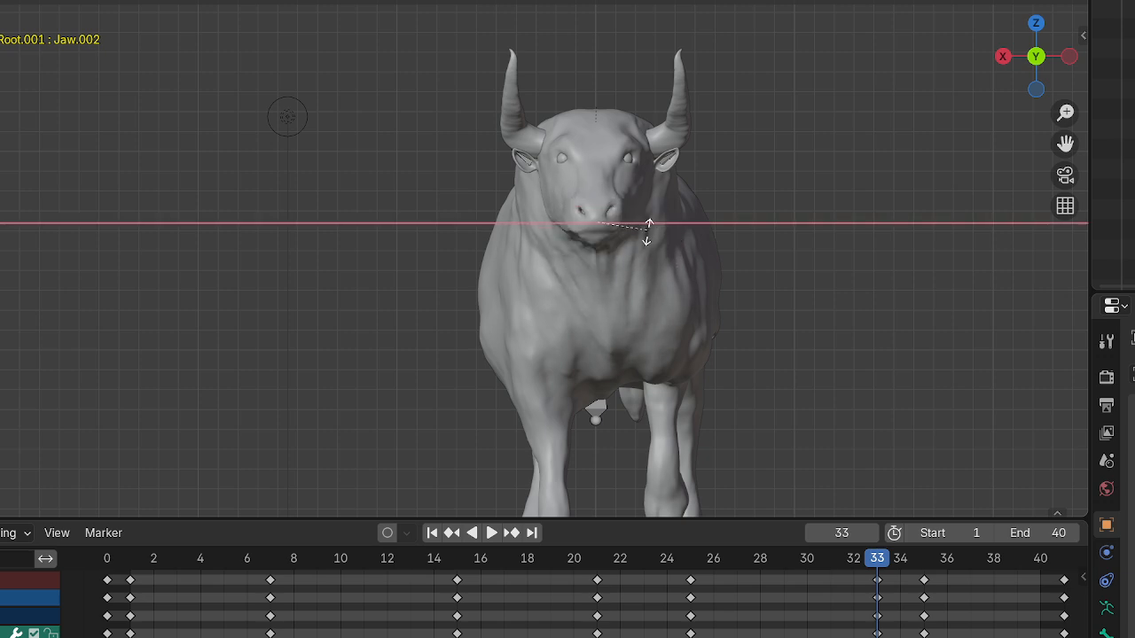
left_click(645, 233)
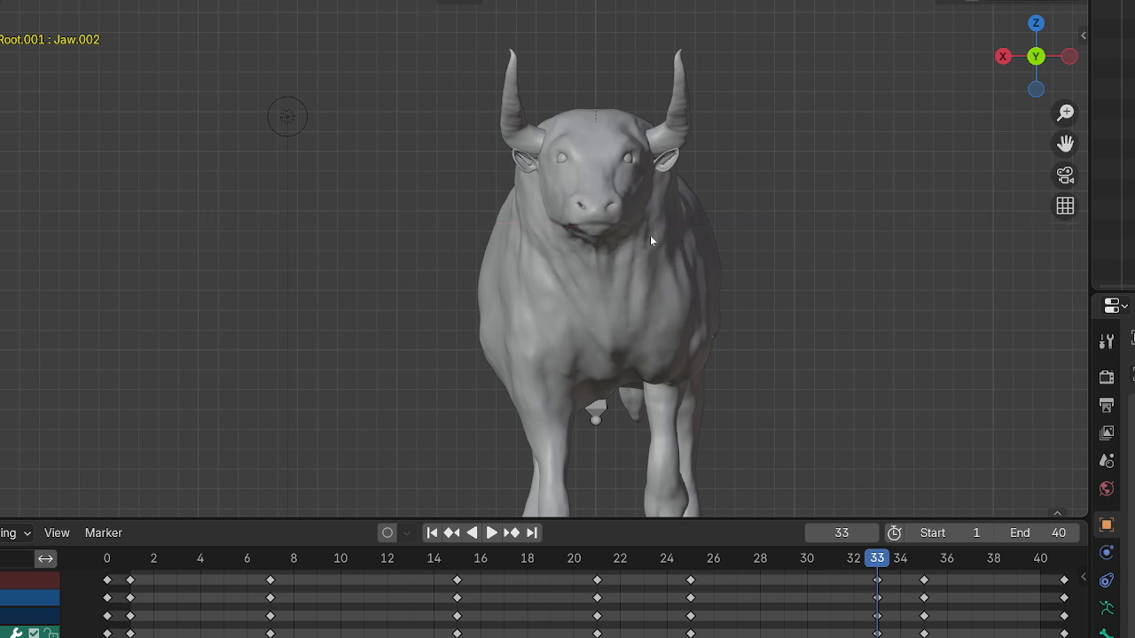
middle_click_drag(698, 233, 783, 263)
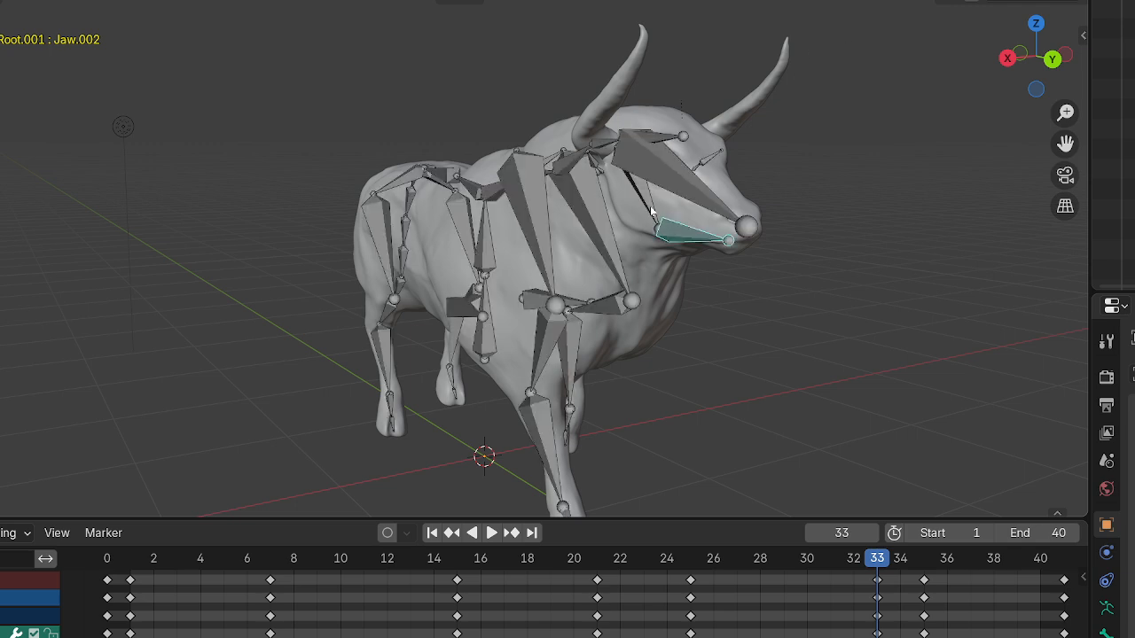
- Try rotating the jaw bones Jaw.01 and Jaw.002 individually from an angled view of the head
left_click(651, 213)
key("r")
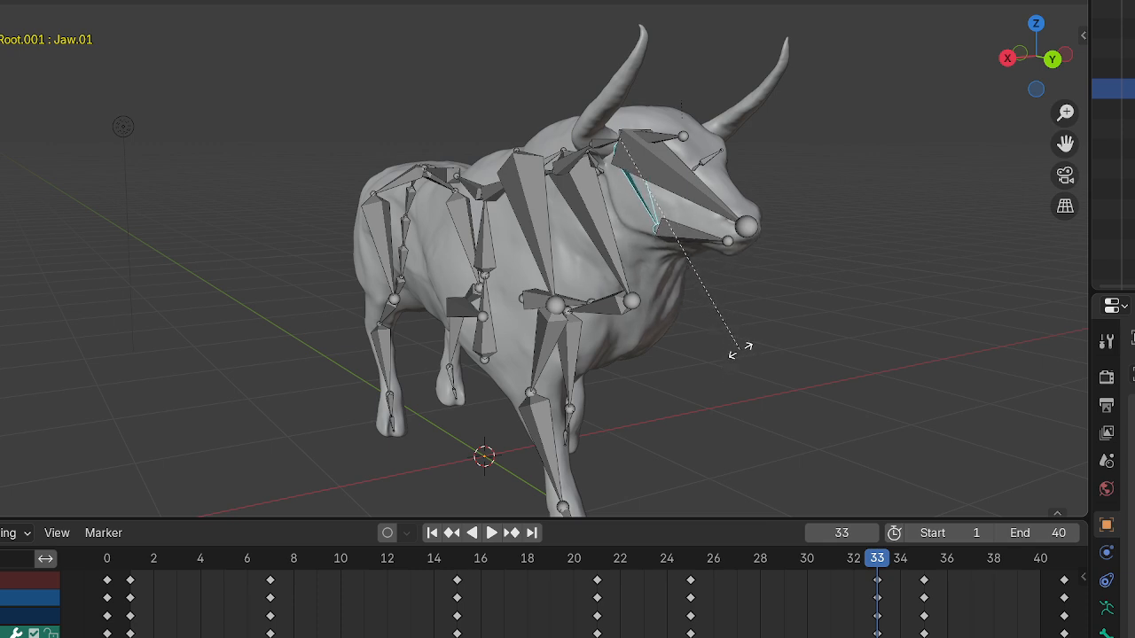
left_click(741, 361)
left_click(707, 238)
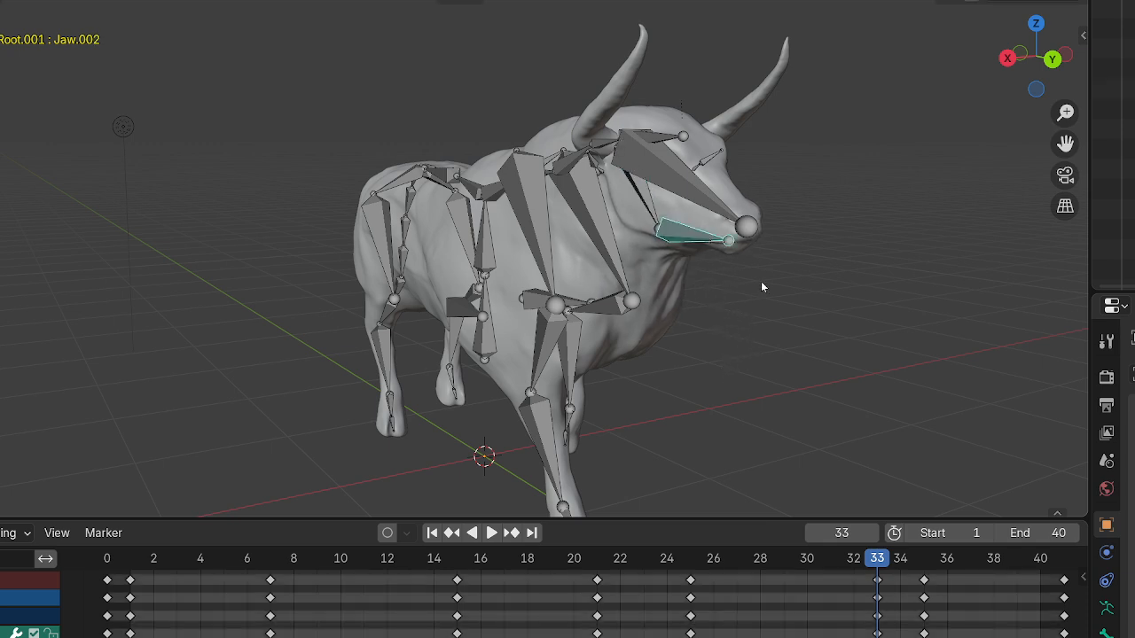
key("s")
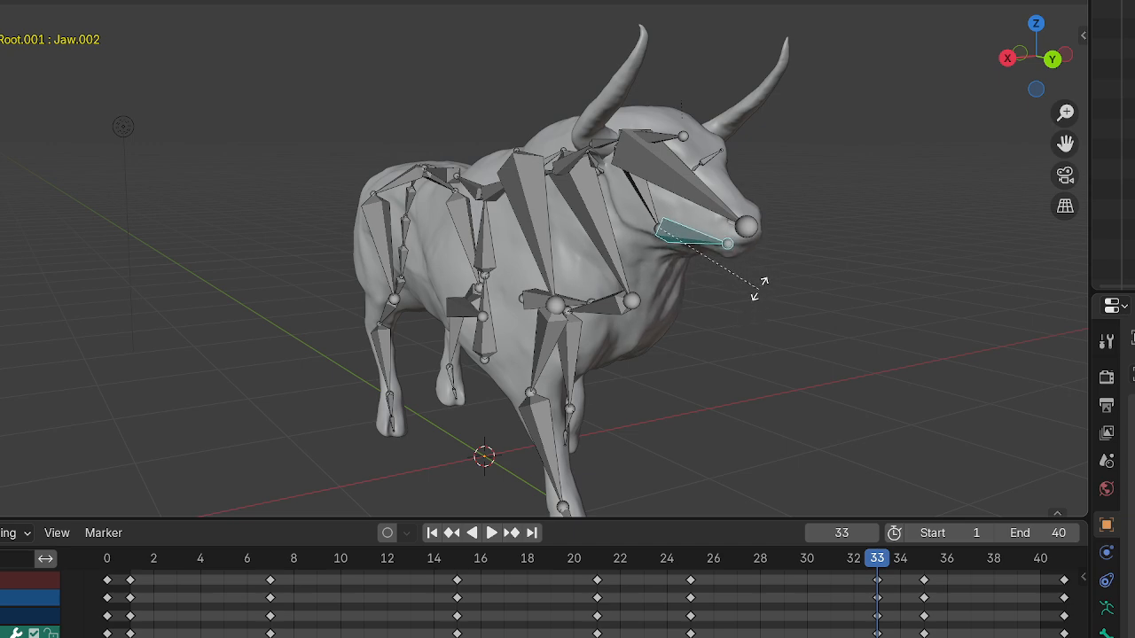
left_click(759, 288)
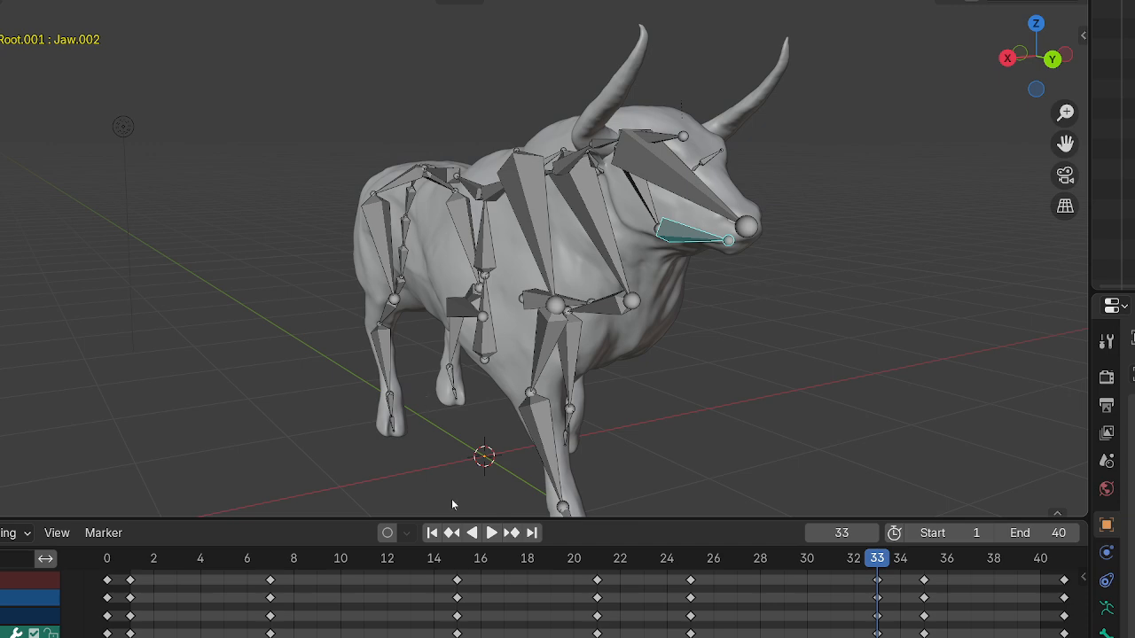
- Play the walk cycle and watch it from the side with the bones no longer drawn in front of the mesh
left_click(490, 533)
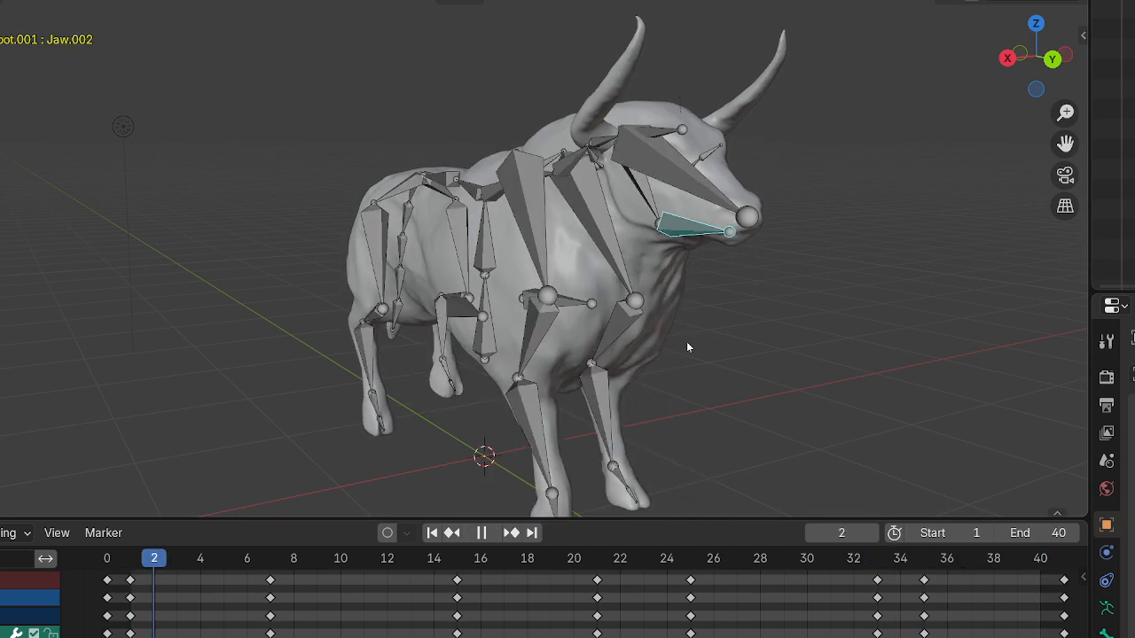
middle_click_drag(686, 346, 867, 234)
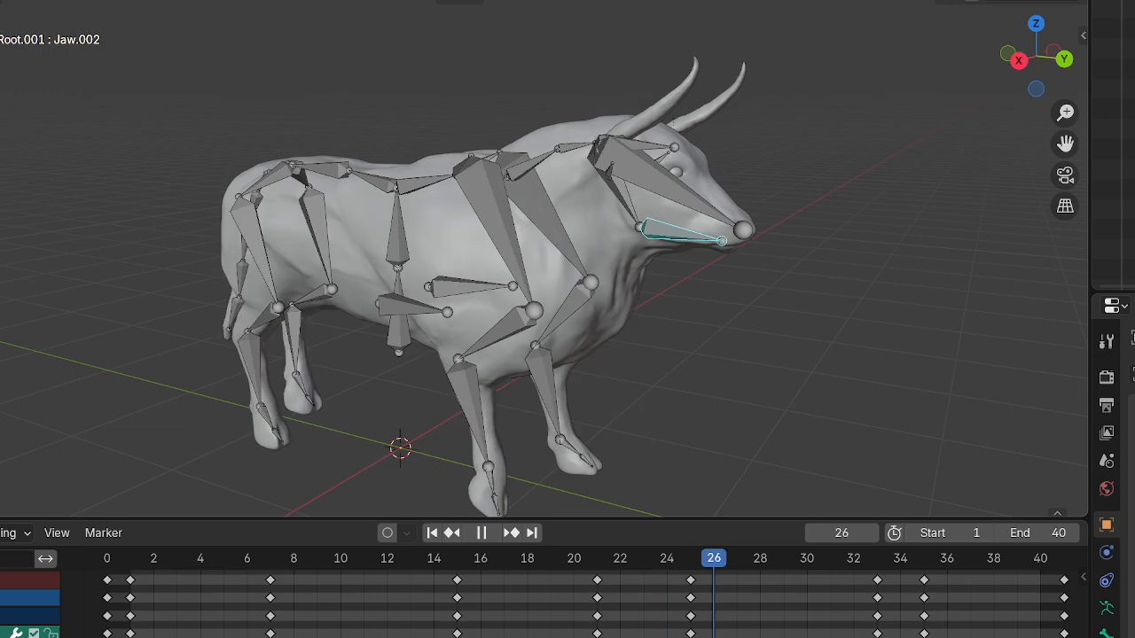
left_click(971, 1)
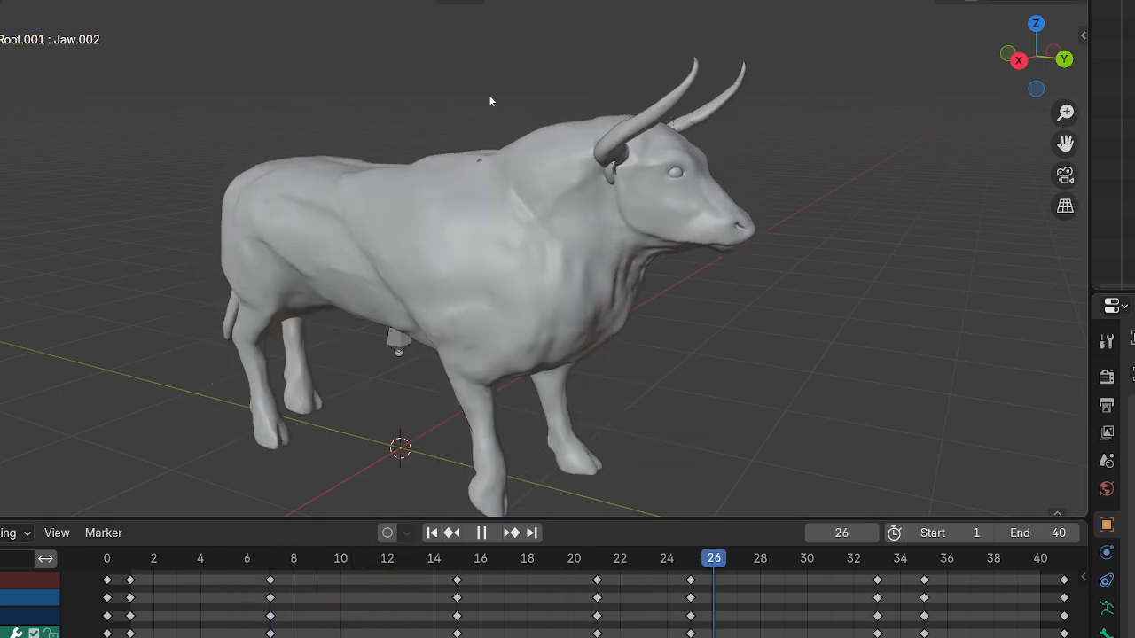
- Quit Blender without saving the changes and start playing the level in Unreal Editor
key("ctrl+q")
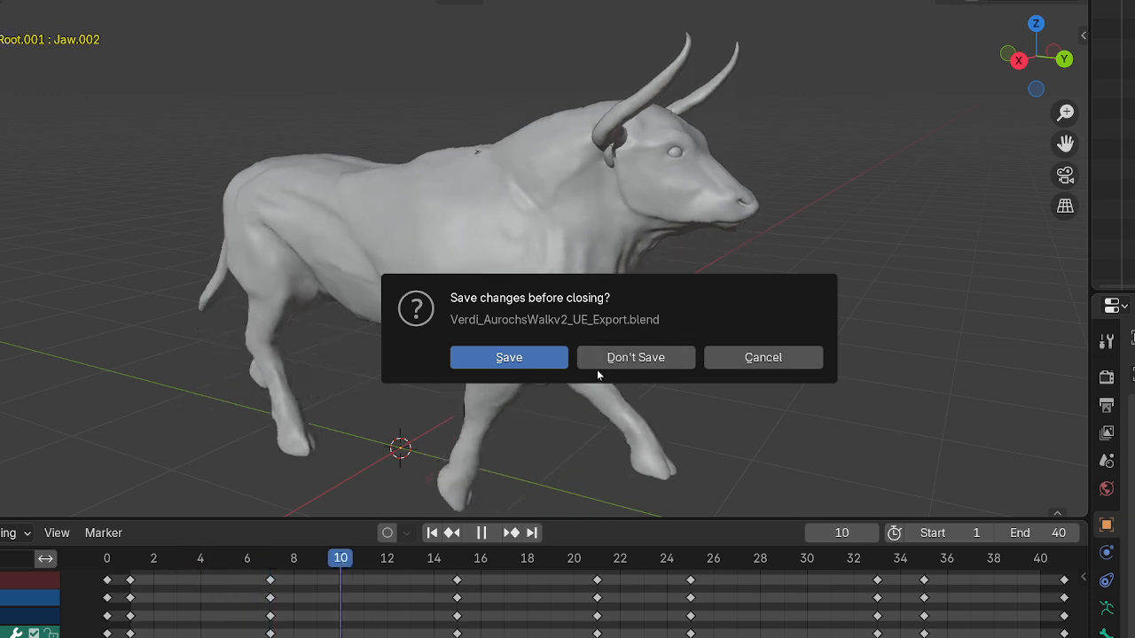
left_click(621, 360)
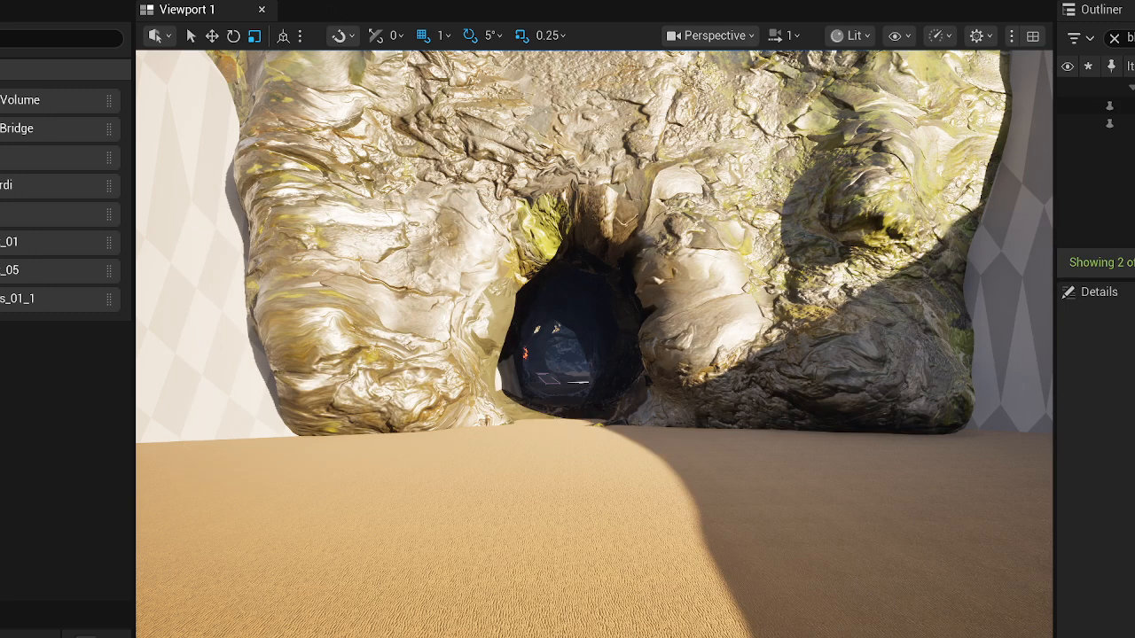
key("alt+p")
- Walk through the cave tunnel and across the log to examine the walking bull beside the large tree
key("w")
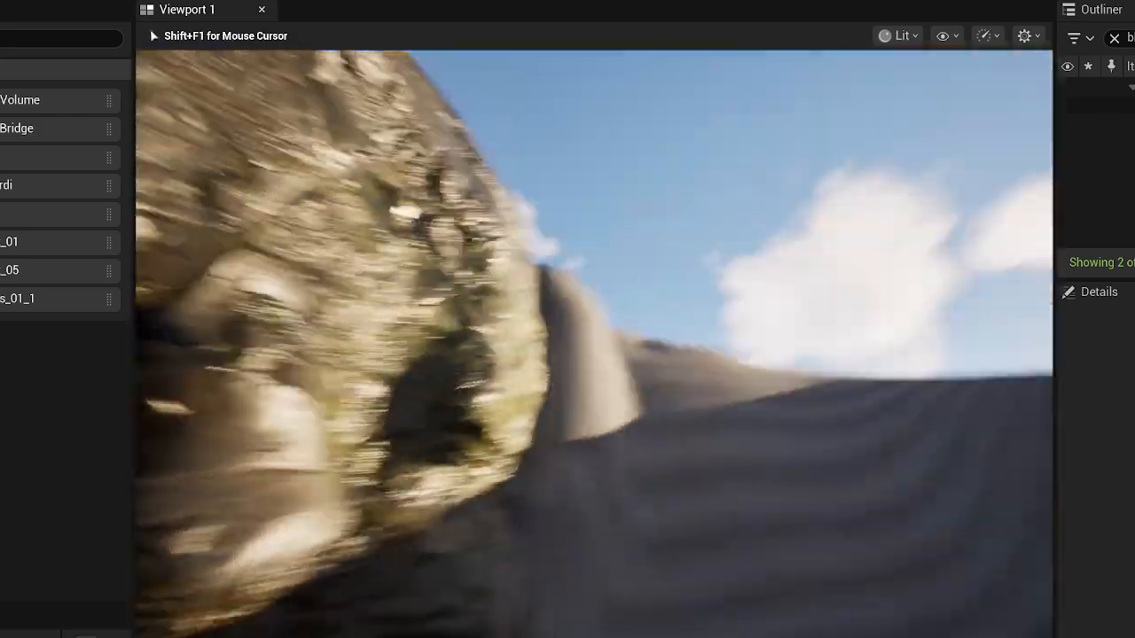
key("w")
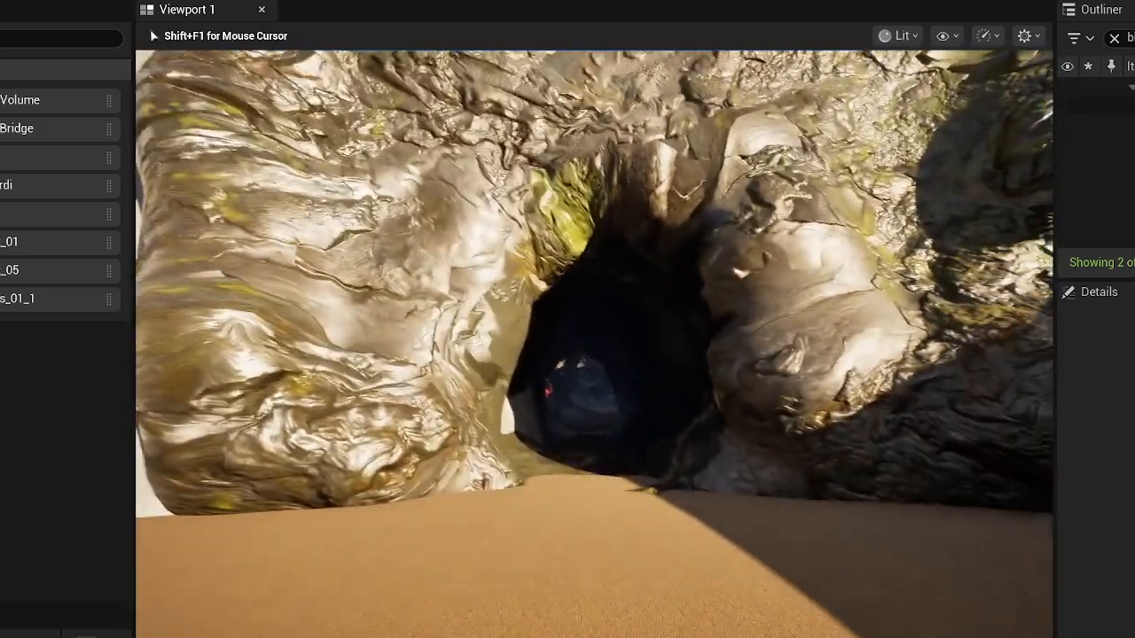
key("w")
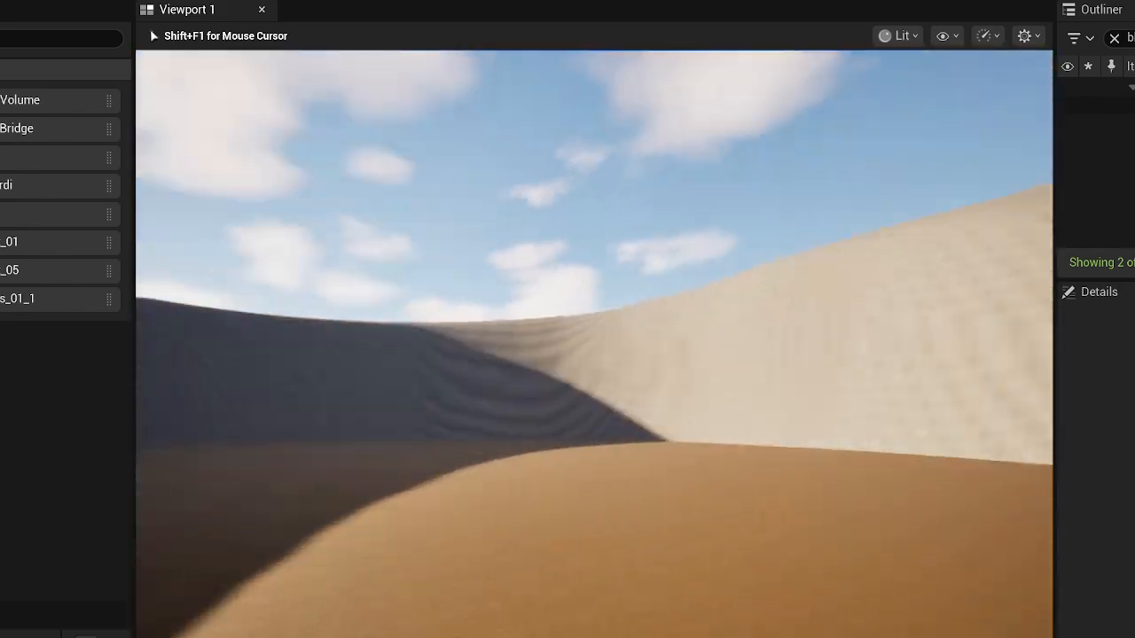
key("w")
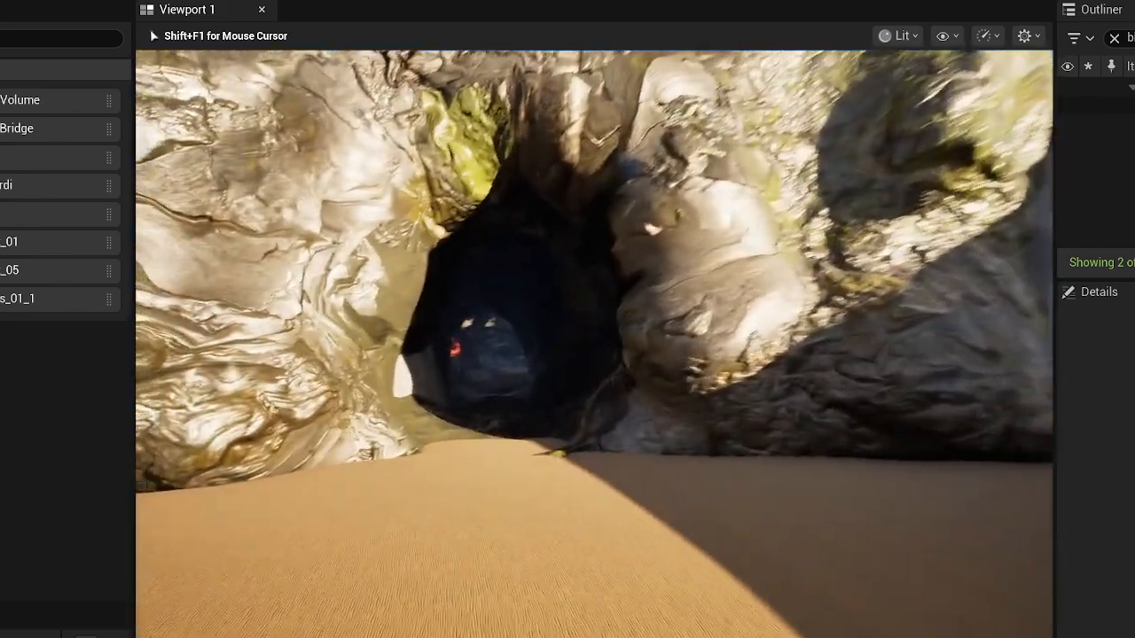
key("w")
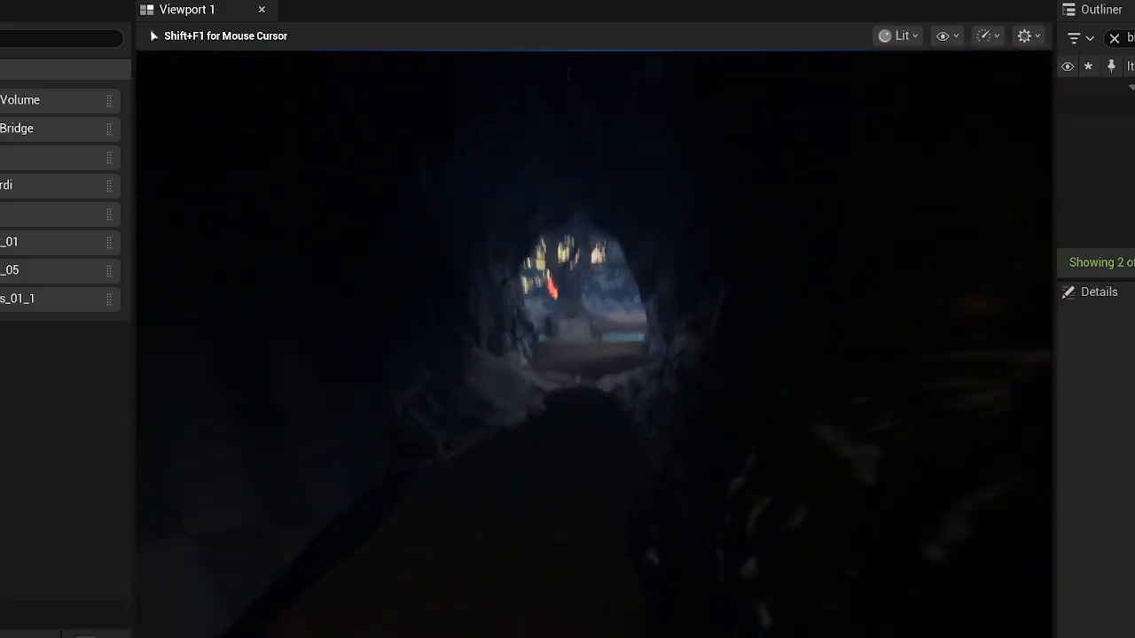
key("w")
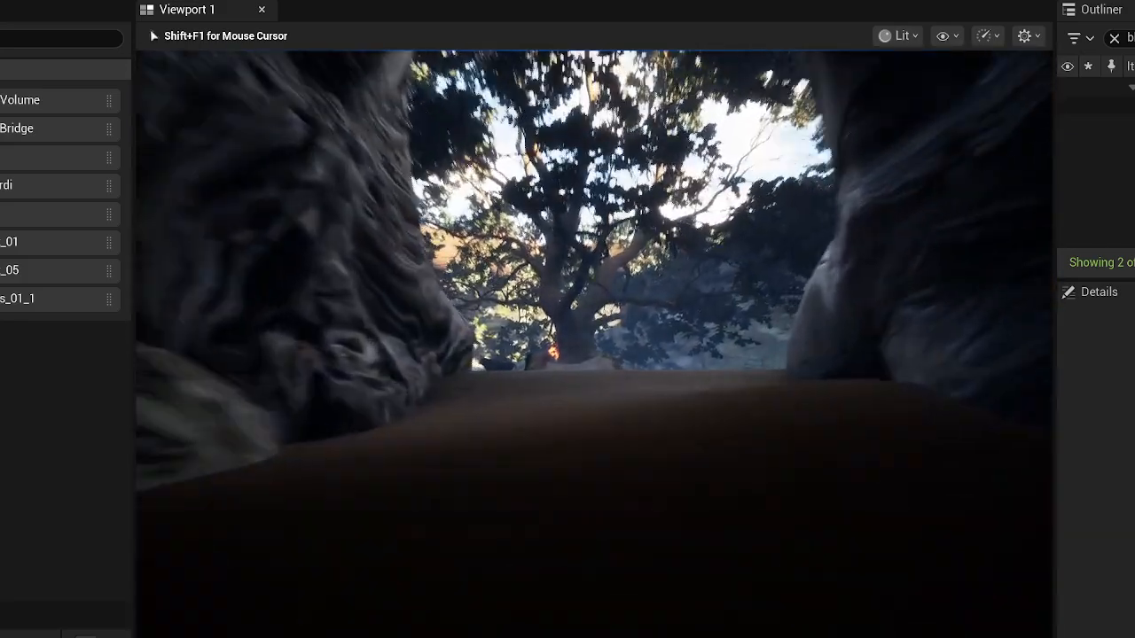
key("w")
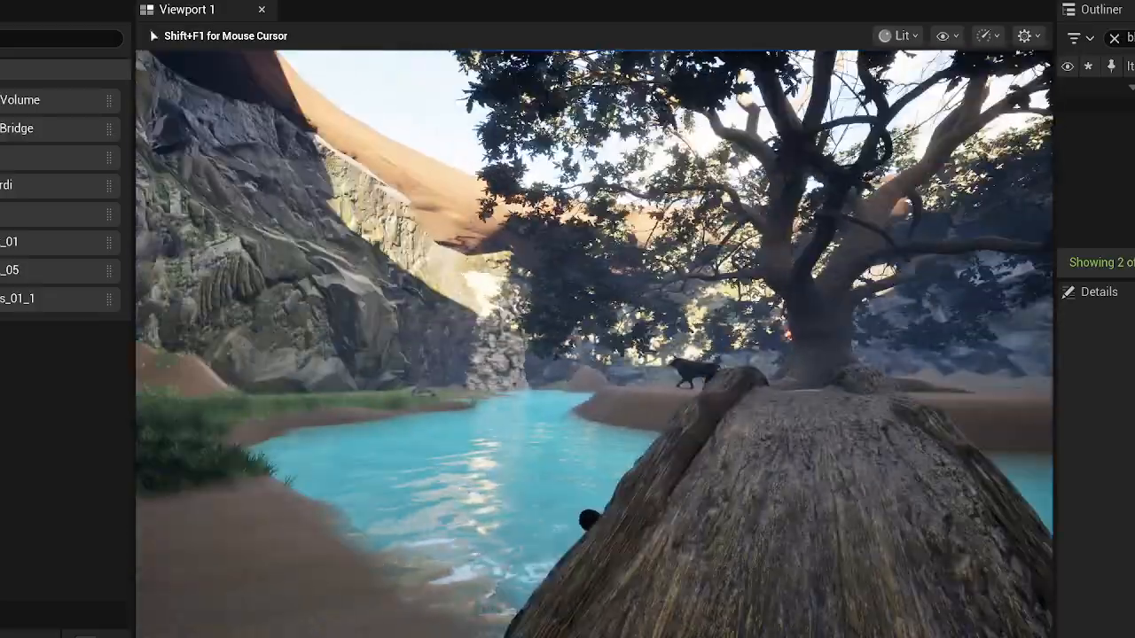
key("w")
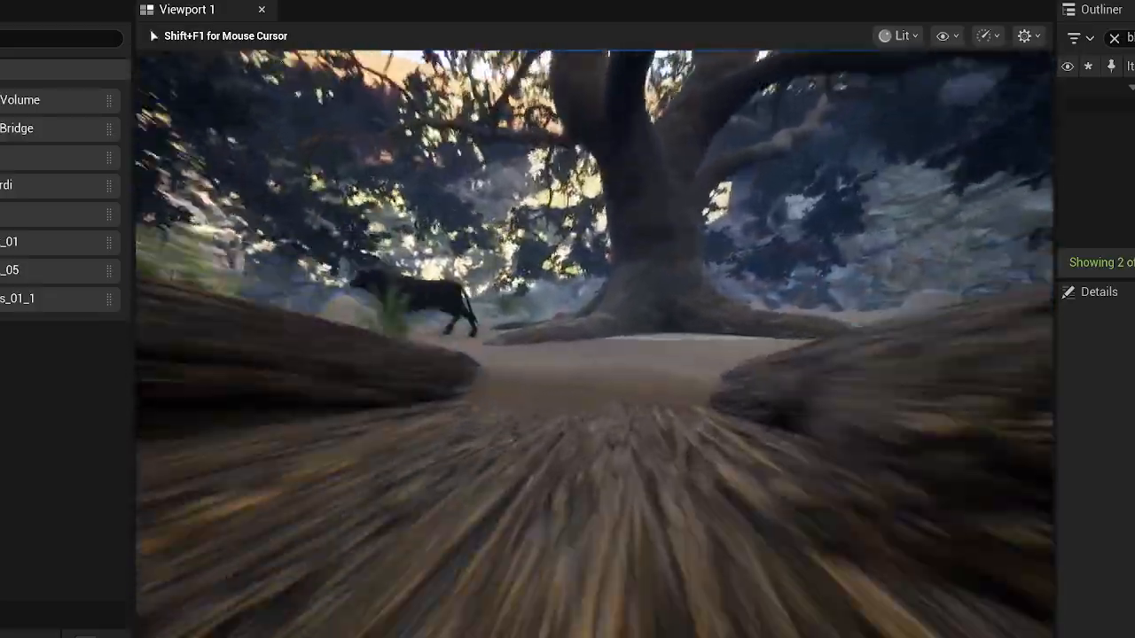
key("w")
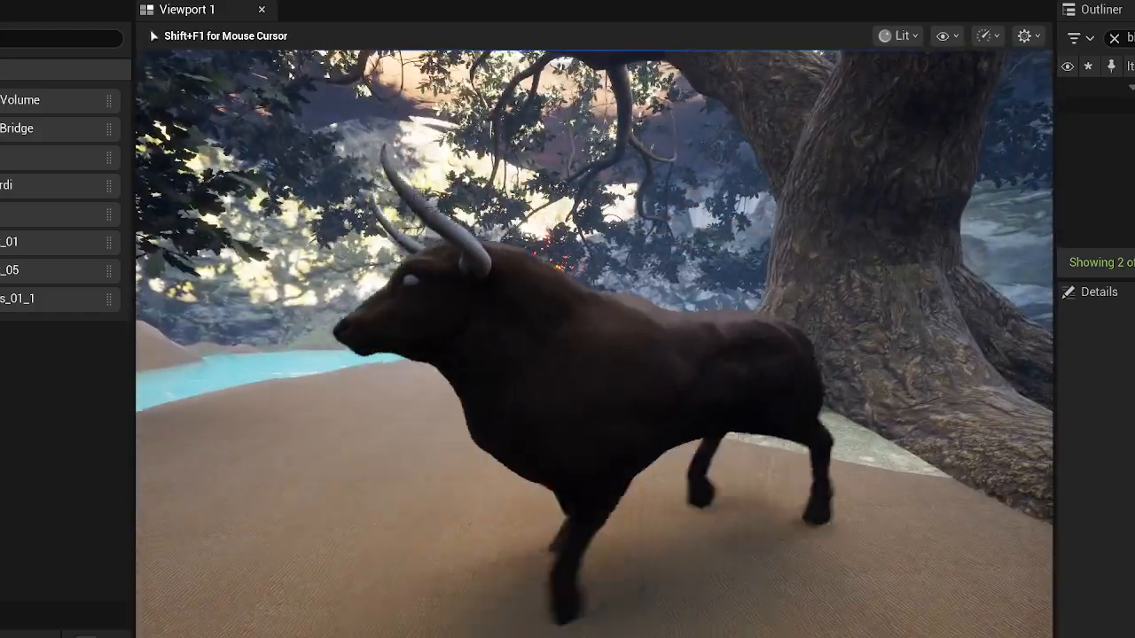
- Walk around the lagoon and examine the rock walls, grass and water along its shore
key("w")
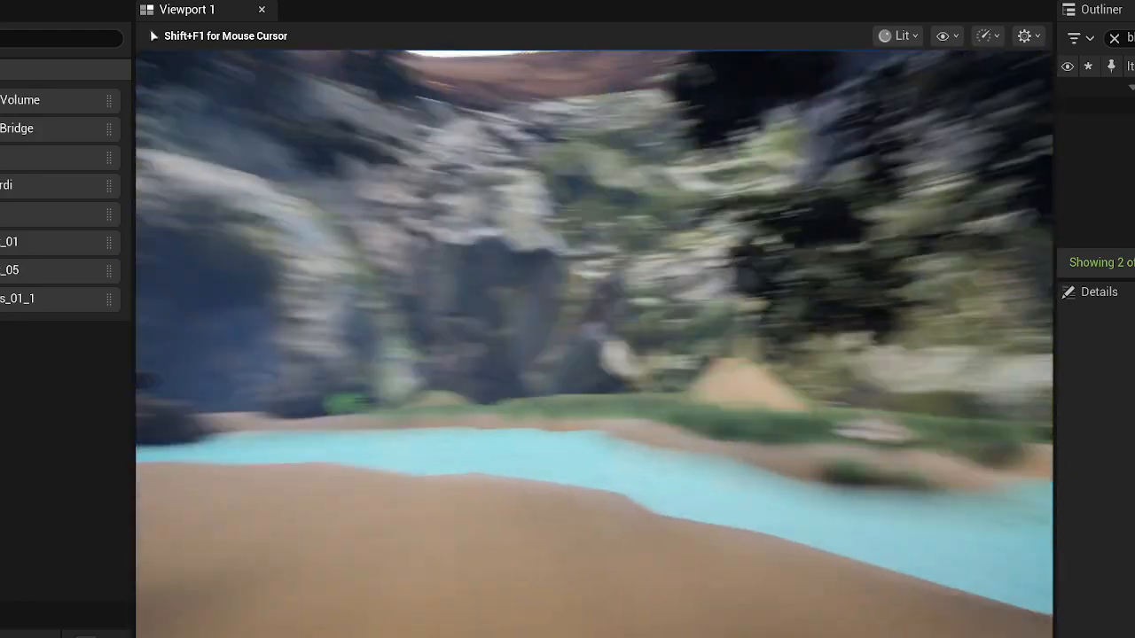
key("w")
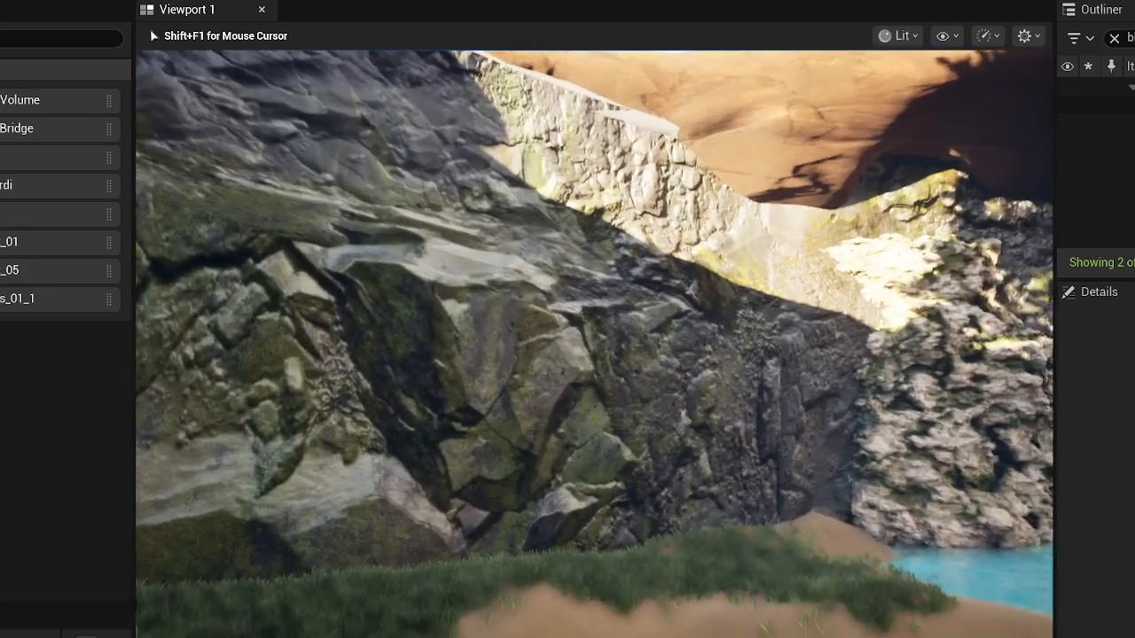
key("w")
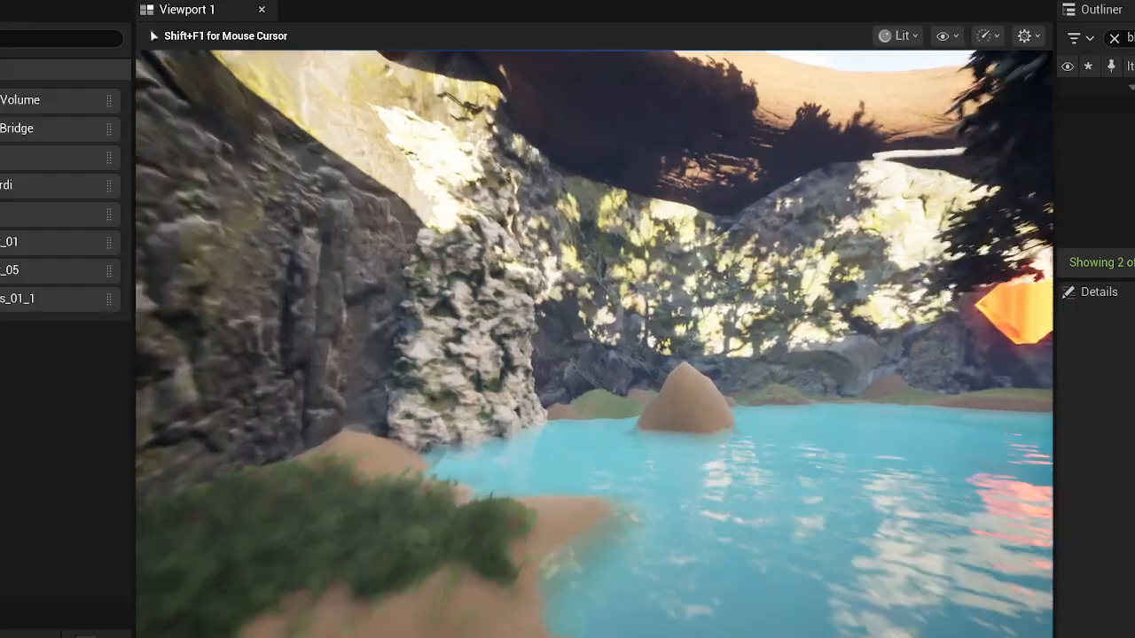
key("w")
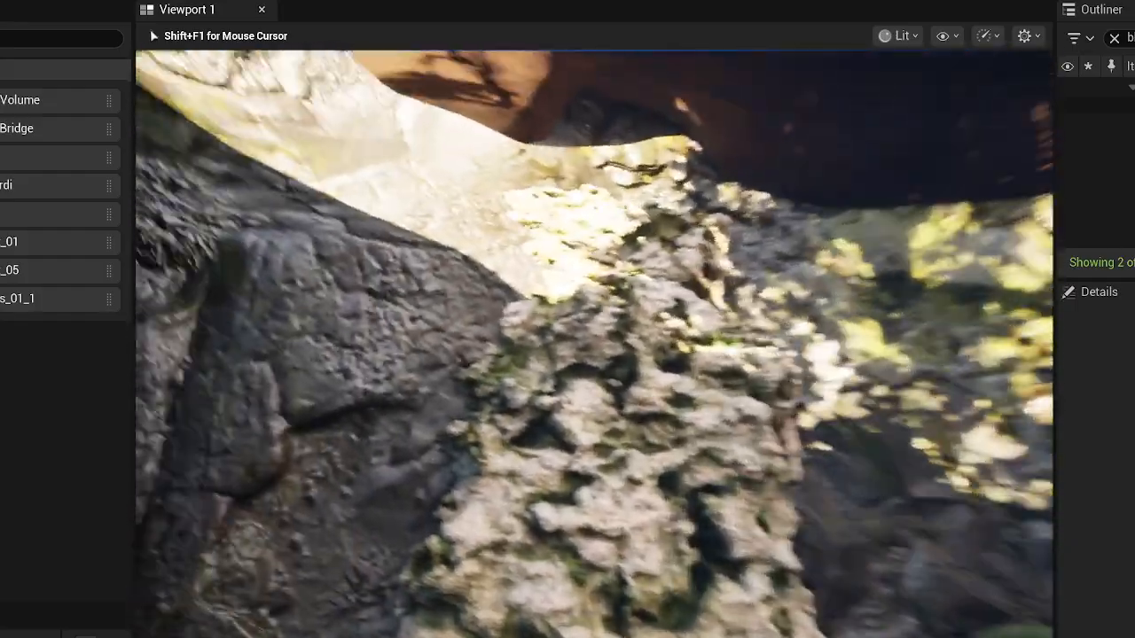
- Walk along the sunlit rock wall to the glowing orange crystal above the lagoon shore and examine it up close
key("w")
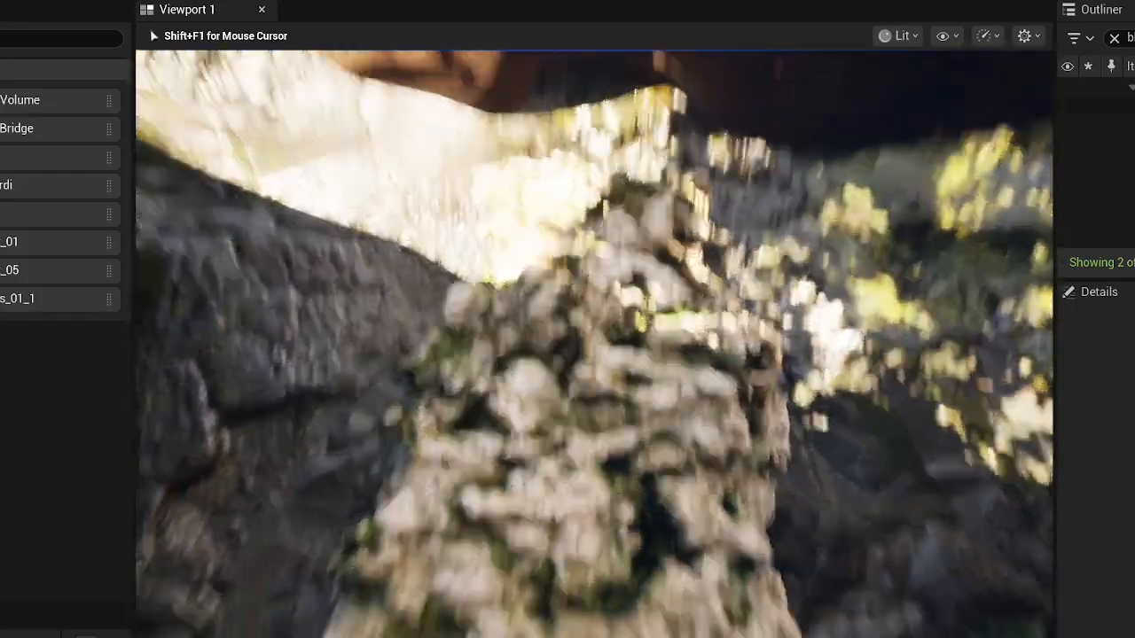
key("w")
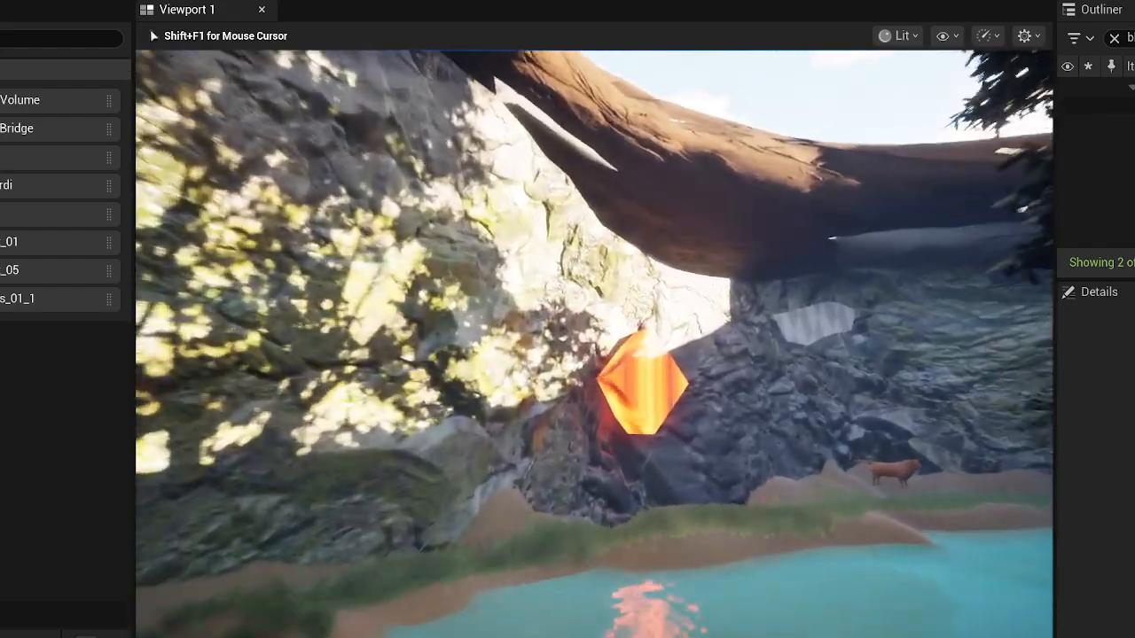
key("w")
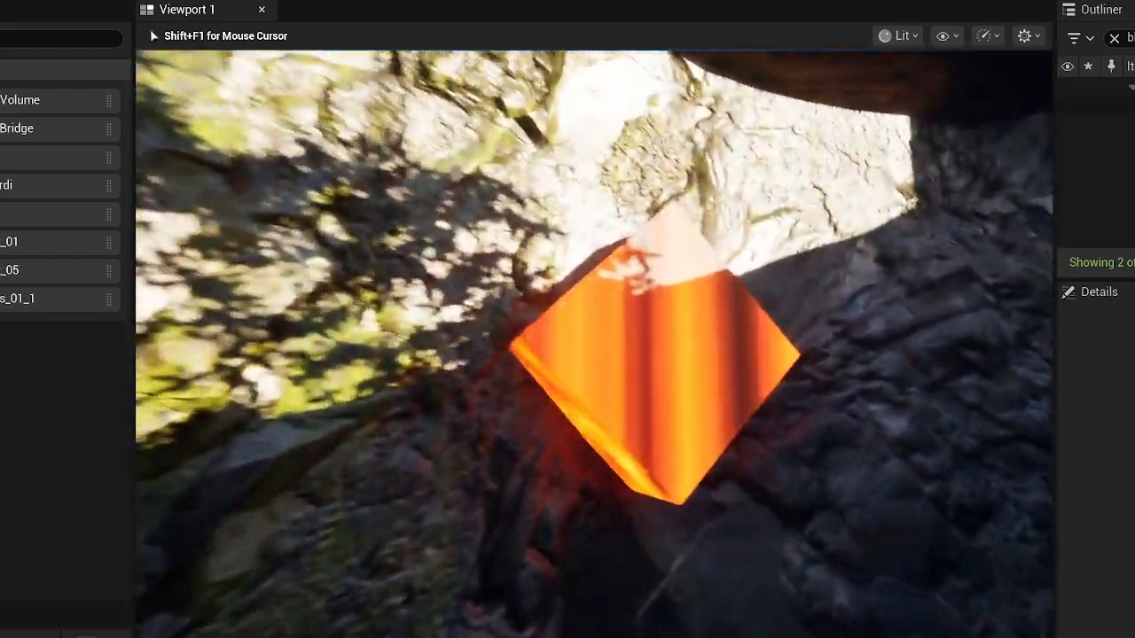
key("w")
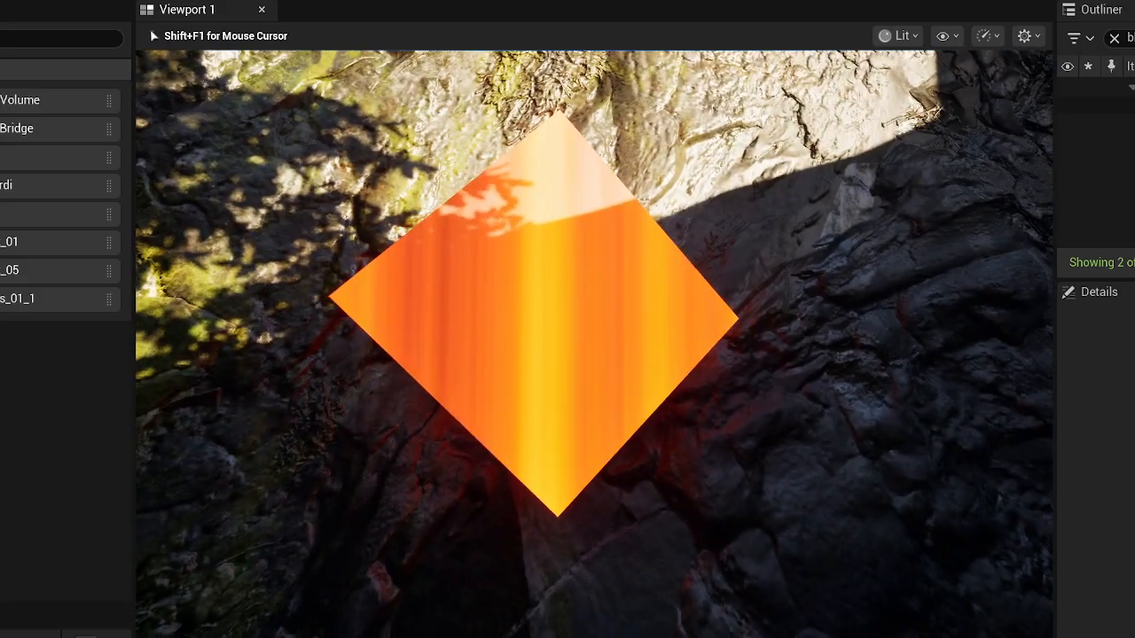
- Approach the light brown bull standing on the grassy lagoon shore and examine its head, horns and body from the front and side
key("w")
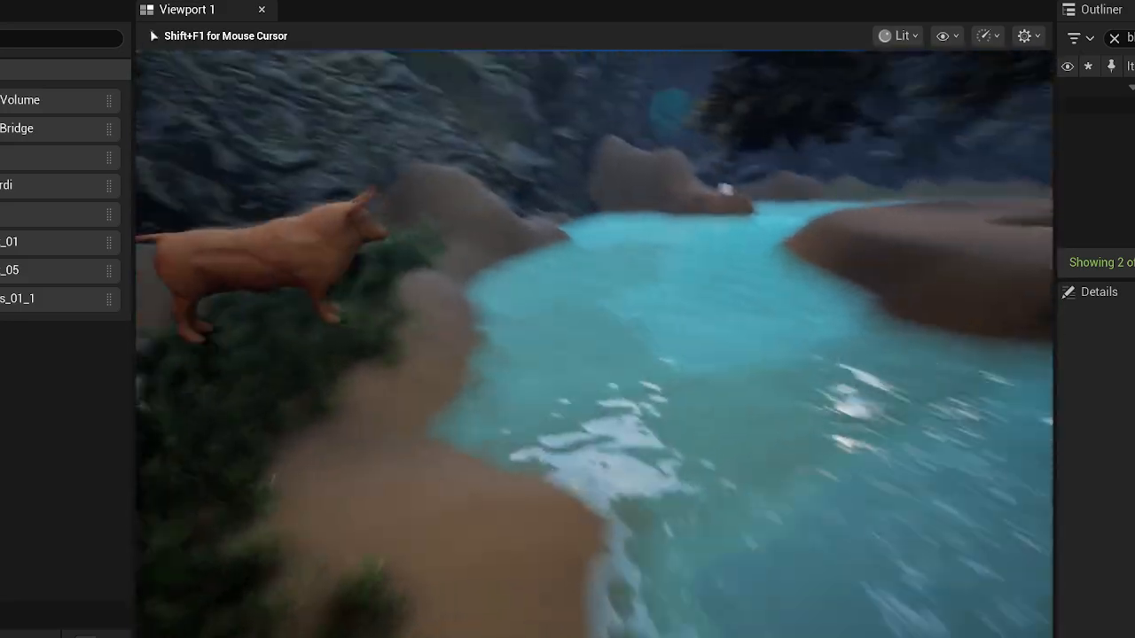
key("w")
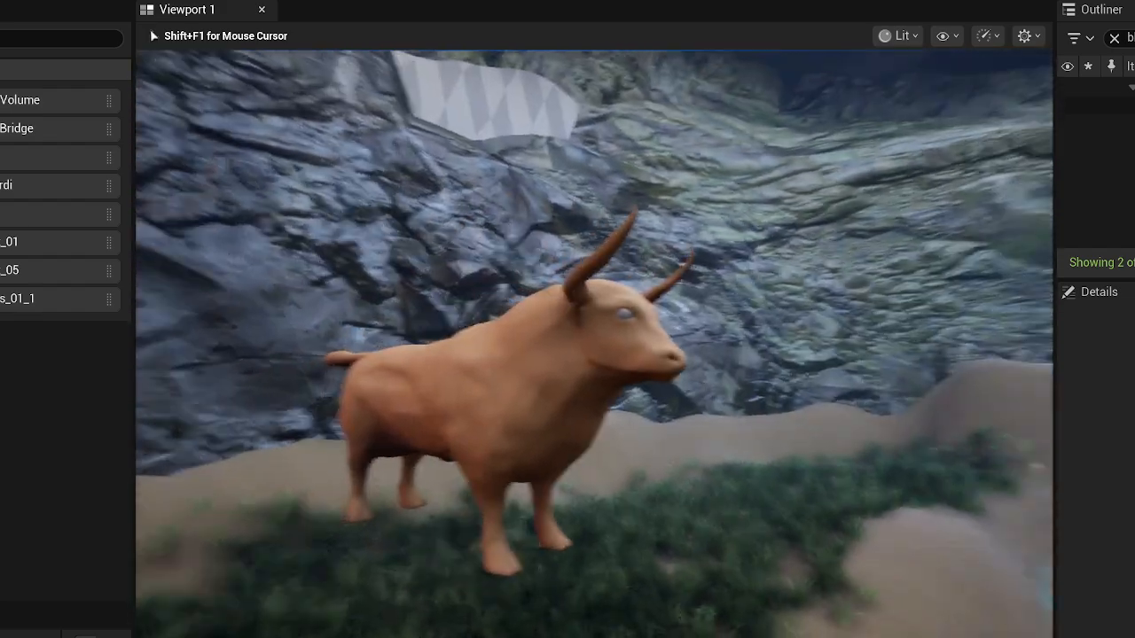
key("w")
key("a")
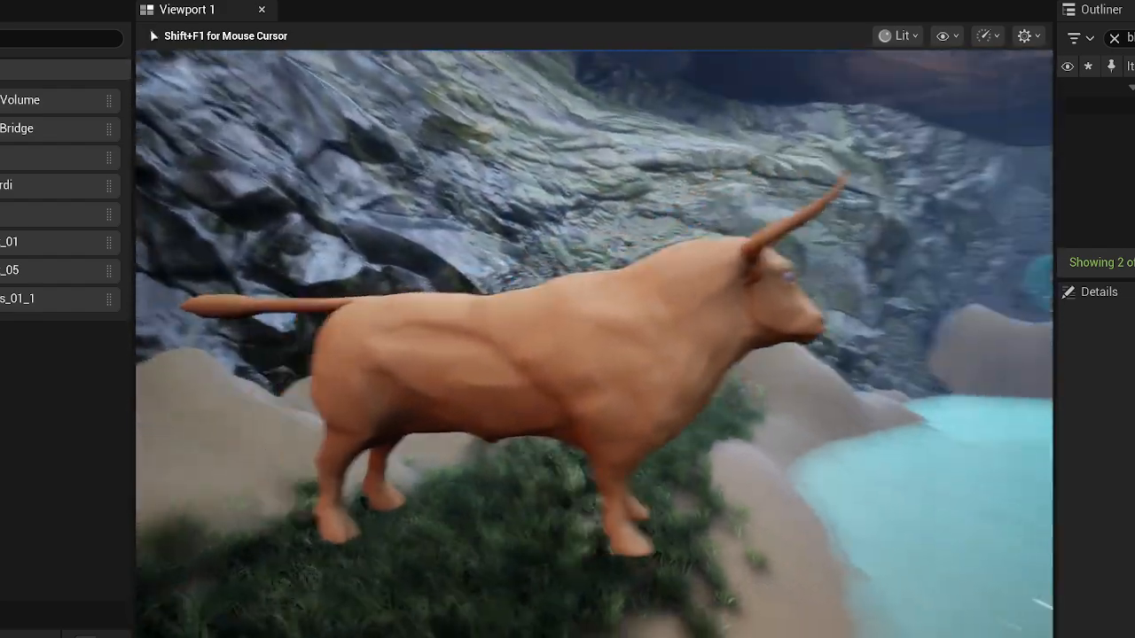
key("w")
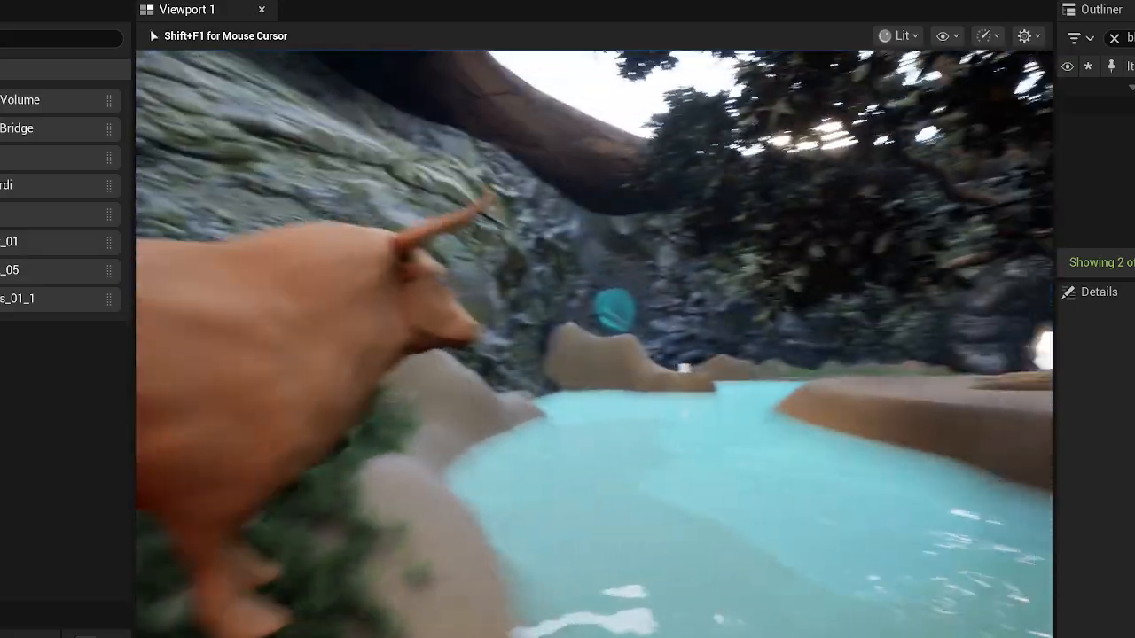
- Cross the lagoon to the large tree's island and watch the dark bull's walk cycle from the side
key("w")
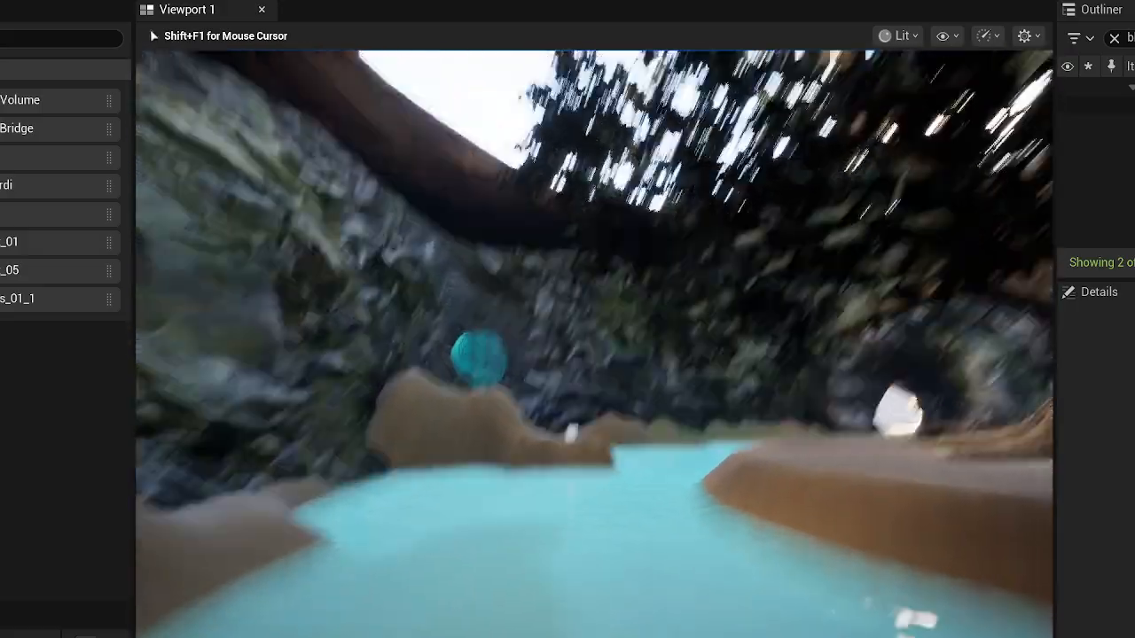
key("w")
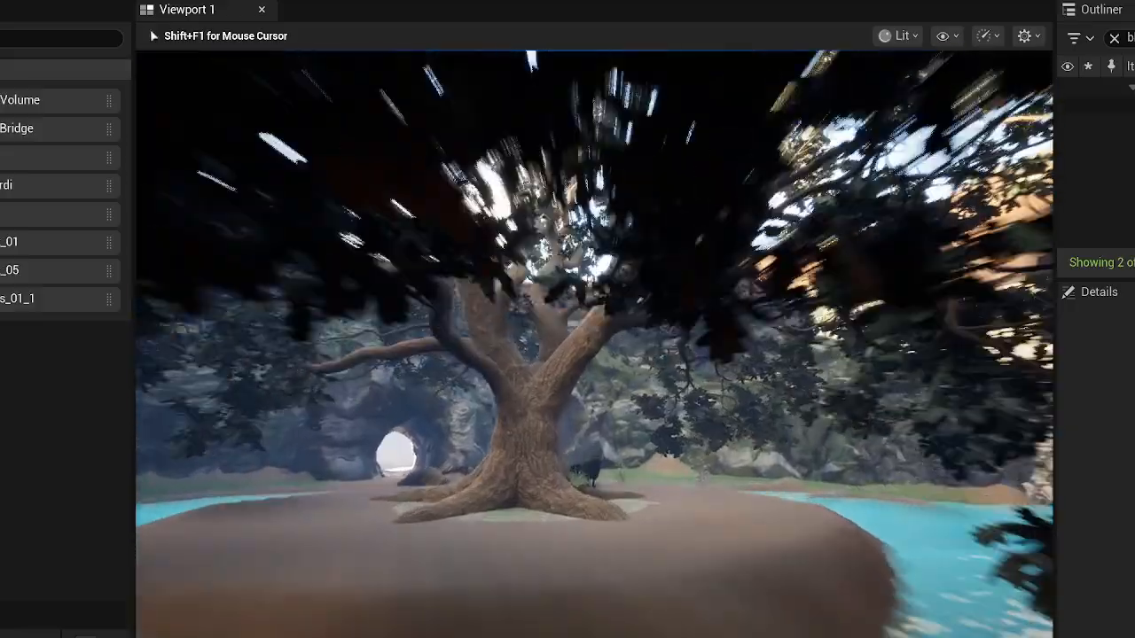
key("w")
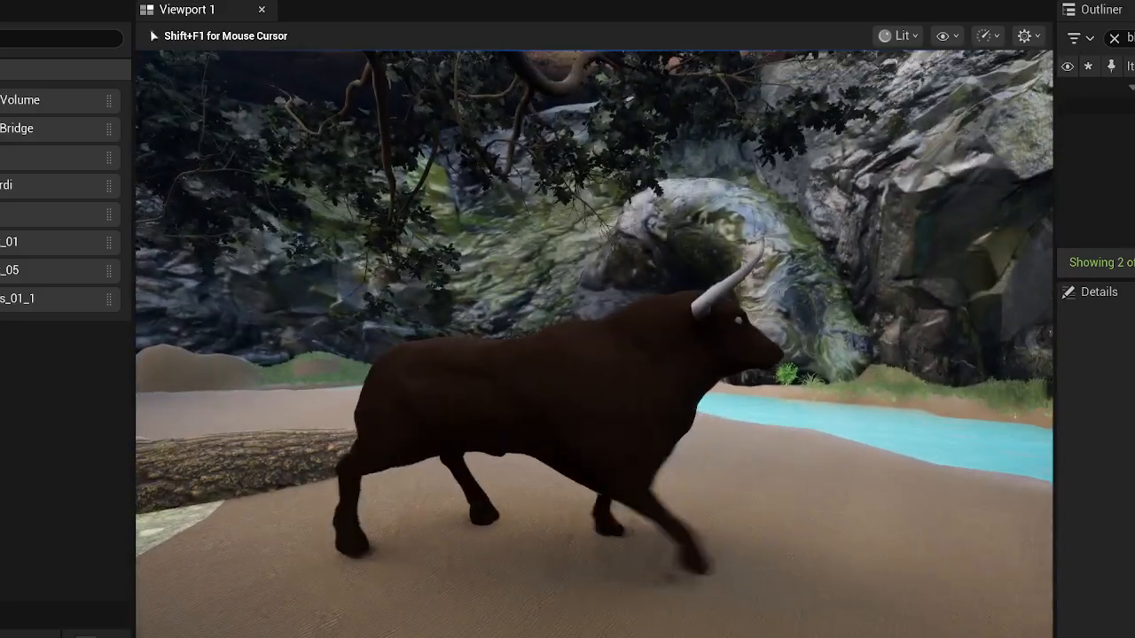
key("w")
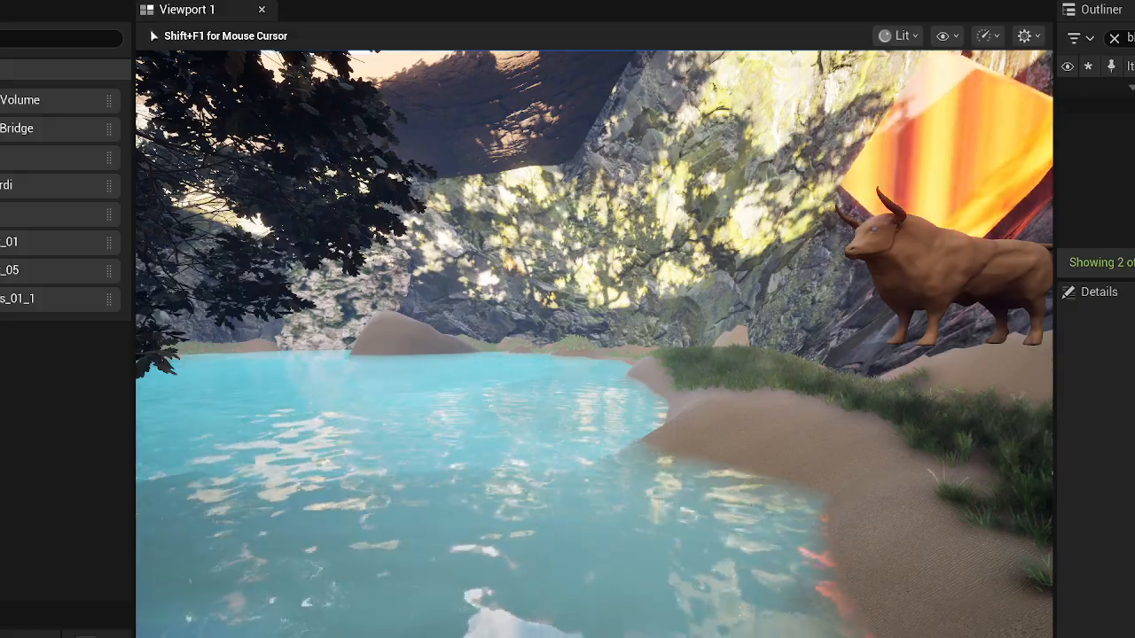
- Return from the lagoon shore to the dark walking bull, examine it from the side and front, and stop playing the level
key("w")
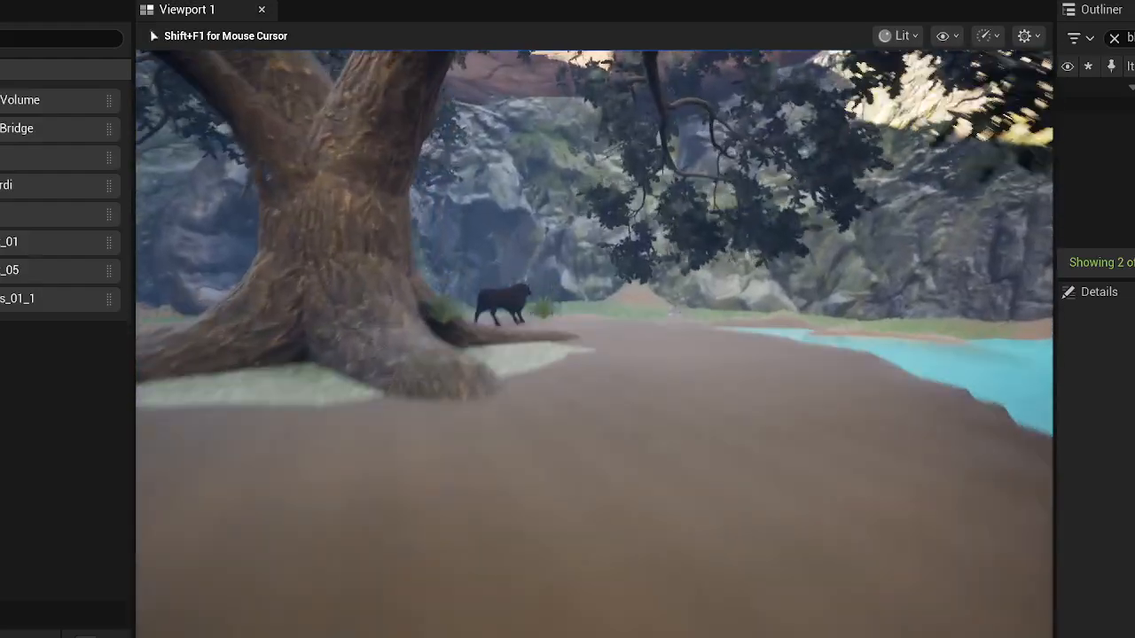
key("w")
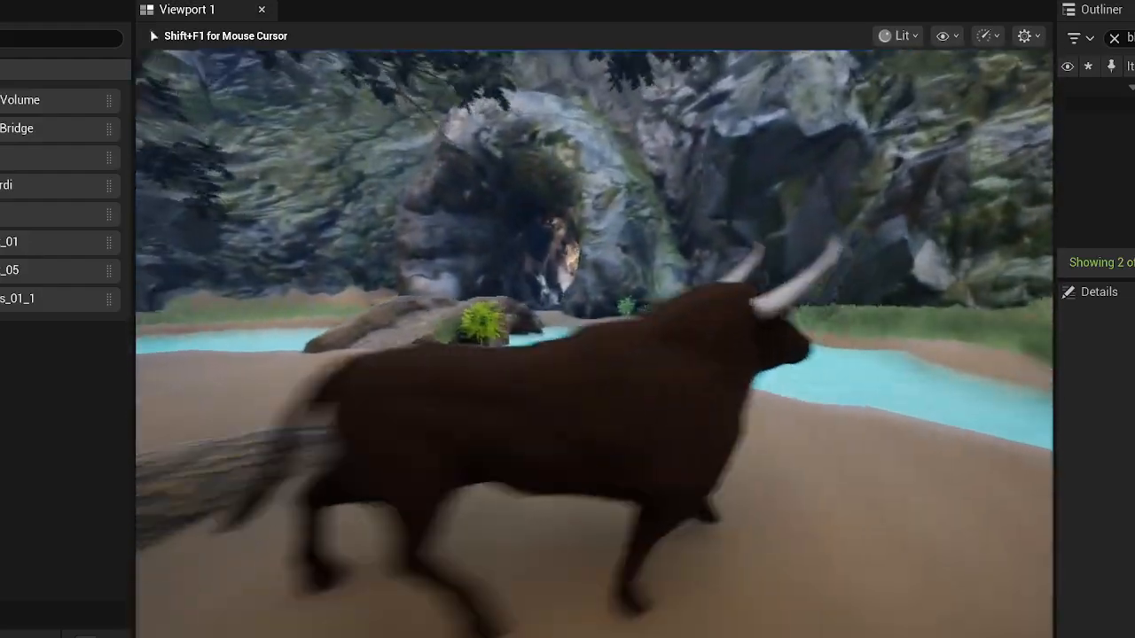
key("w")
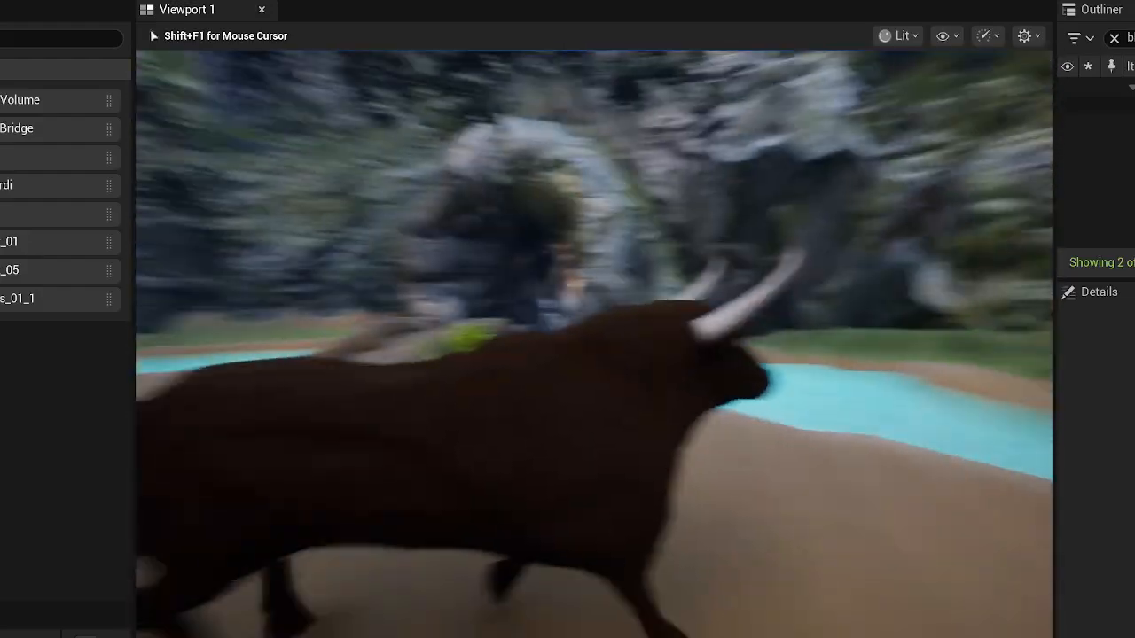
key("s")
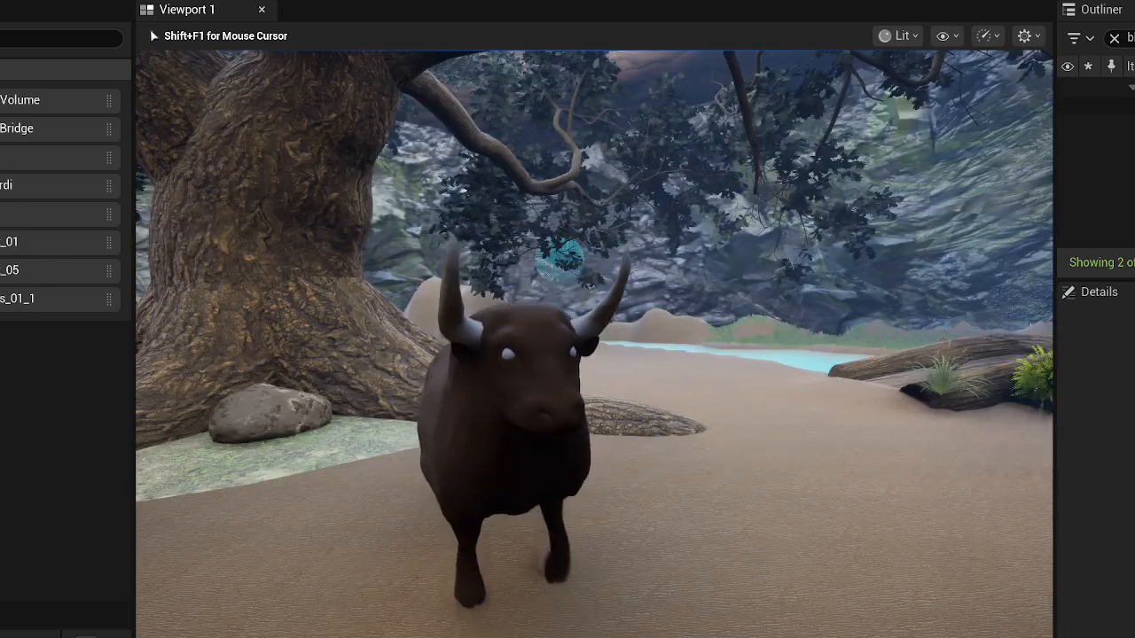
key("Escape")
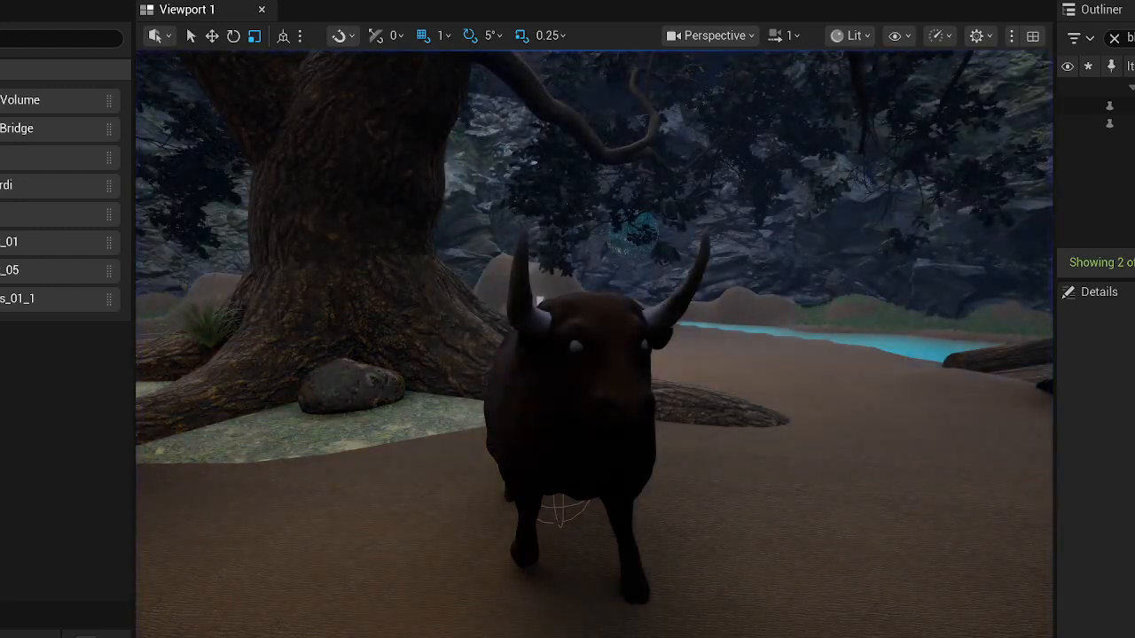